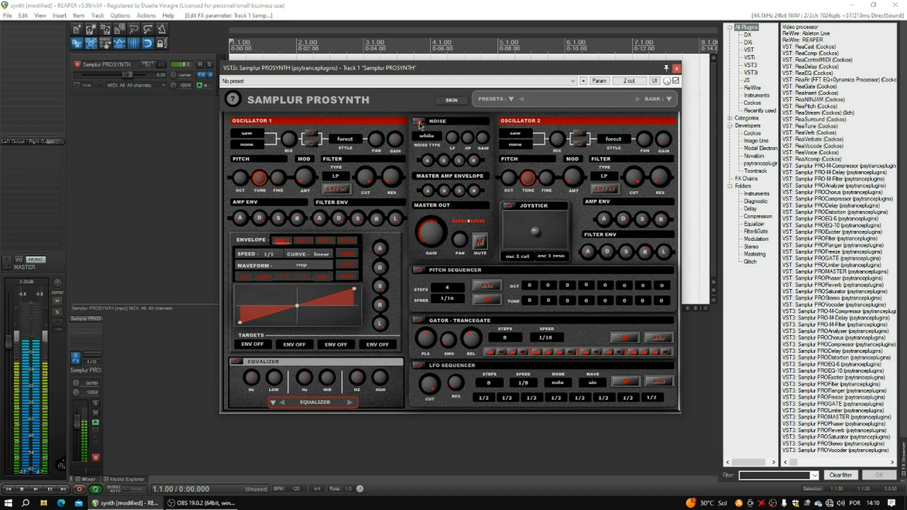
# - Browse Oscillator 1's noise, waveform and style lists, keeping saw, none and forest
pyautogui.click(418, 137)
pyautogui.click(443, 127)
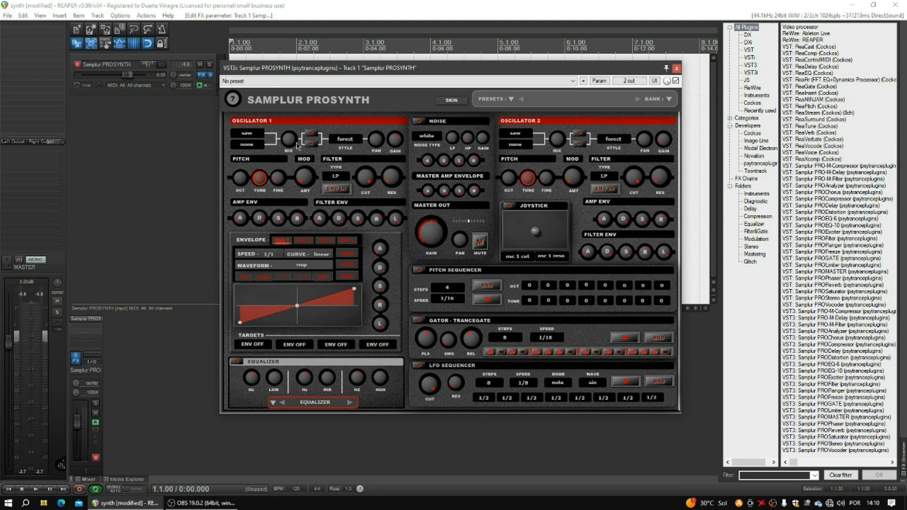
pyautogui.click(246, 135)
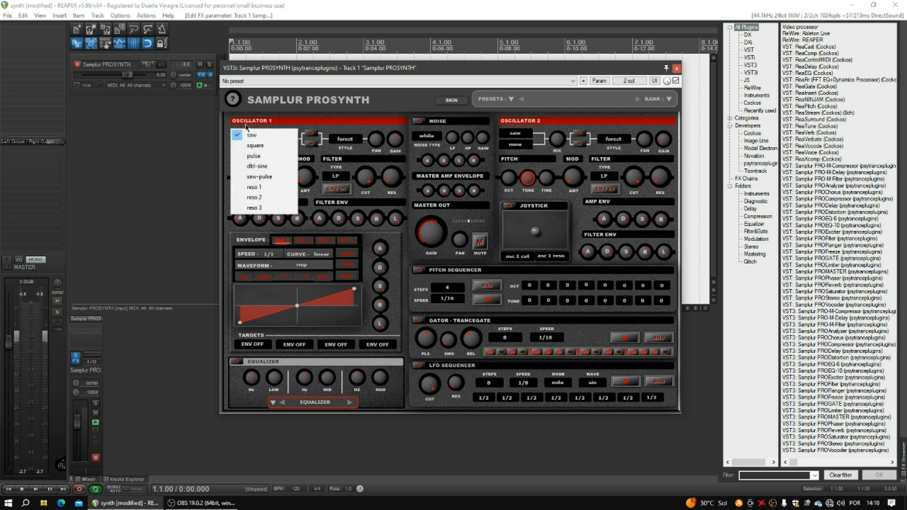
pyautogui.click(250, 138)
pyautogui.click(250, 144)
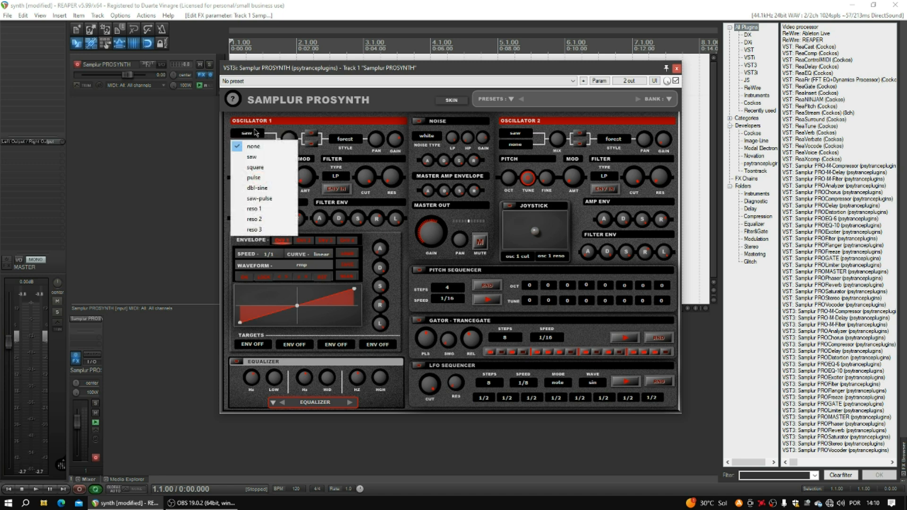
pyautogui.click(256, 120)
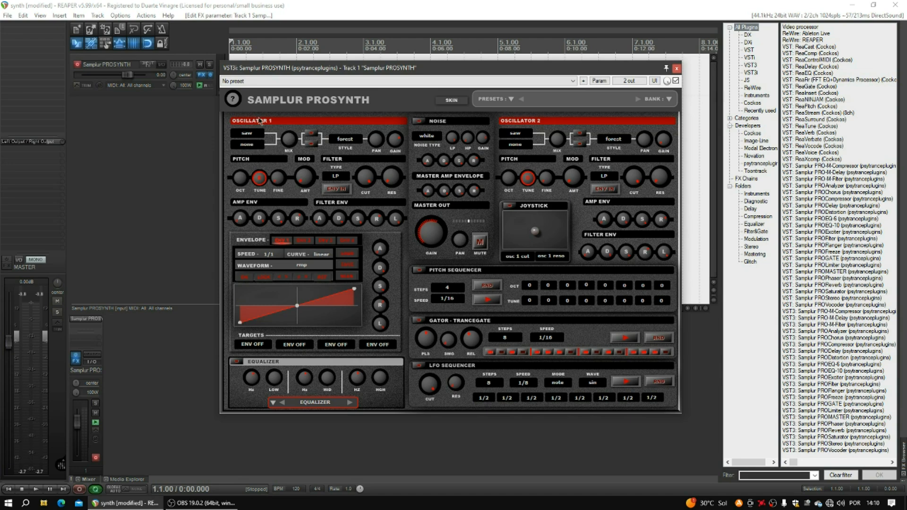
pyautogui.click(346, 145)
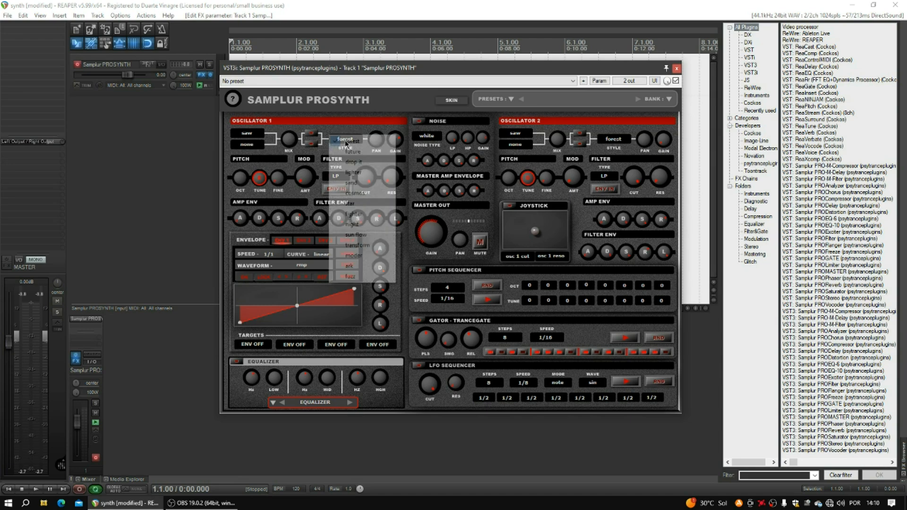
pyautogui.click(350, 138)
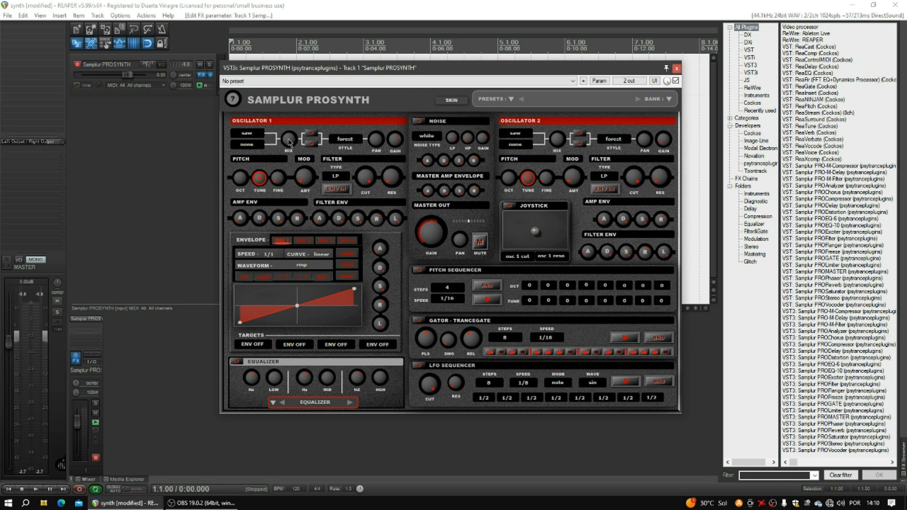
# - Raise Oscillator 1's mix and change its style from forest to star
pyautogui.moveTo(289, 139); pyautogui.dragTo(285, 117)
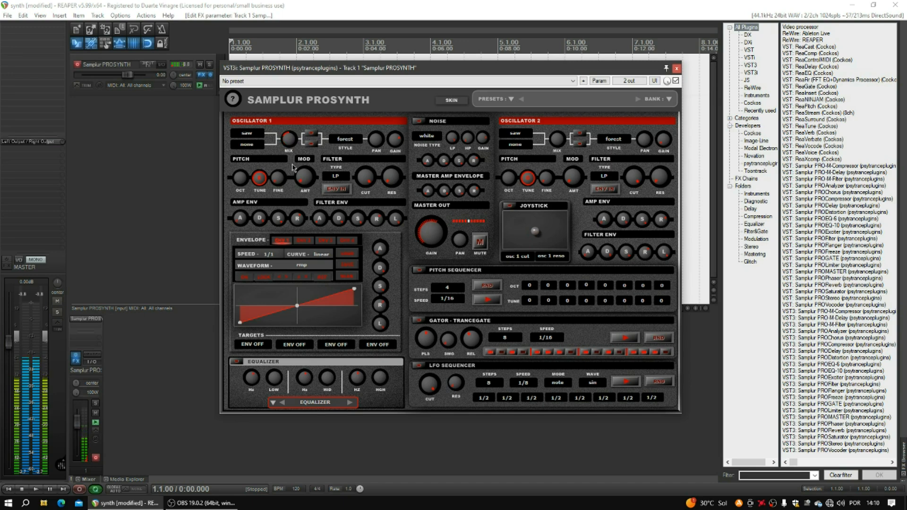
pyautogui.click(345, 139)
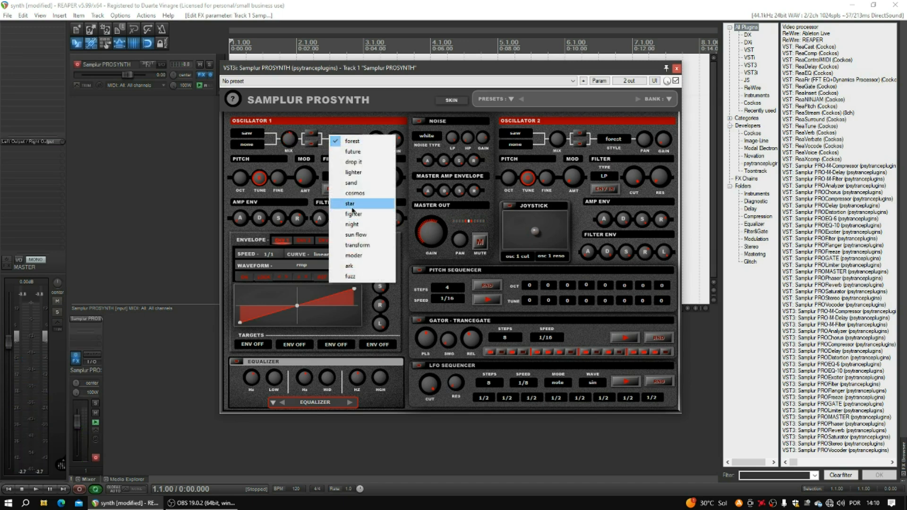
pyautogui.click(352, 204)
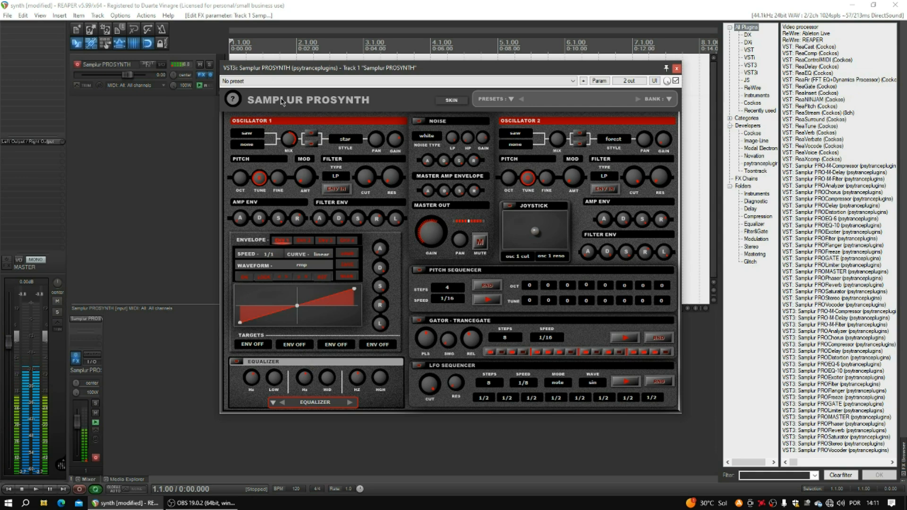
# - Try rate 1/8 with short length, then settle on long length and rate 1/2
pyautogui.click(308, 136)
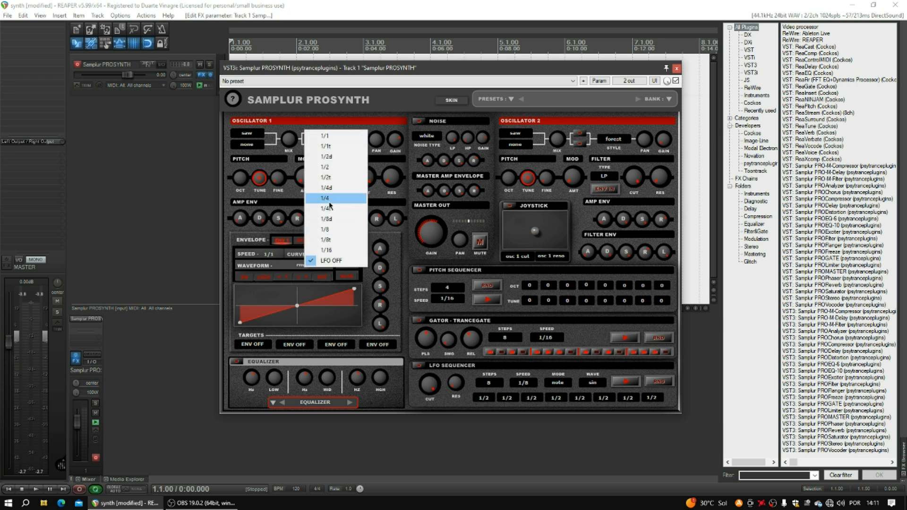
pyautogui.click(330, 230)
pyautogui.click(315, 147)
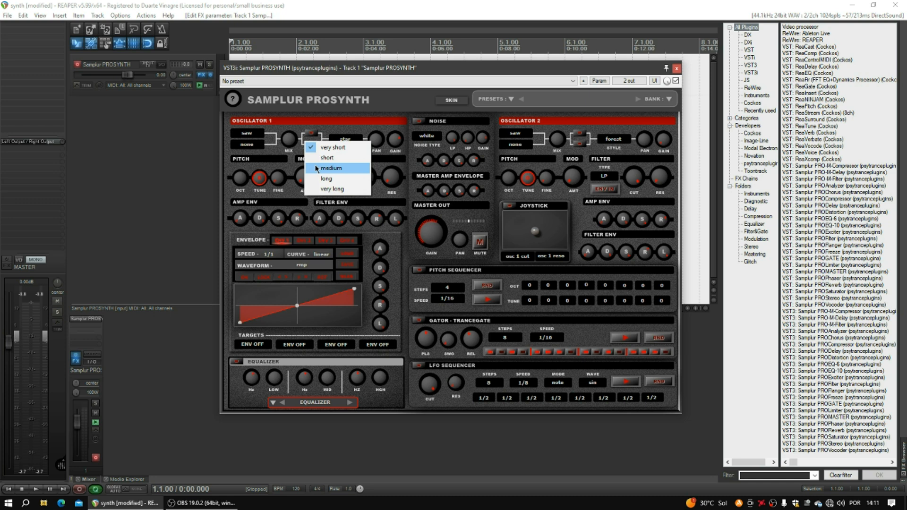
pyautogui.click(324, 158)
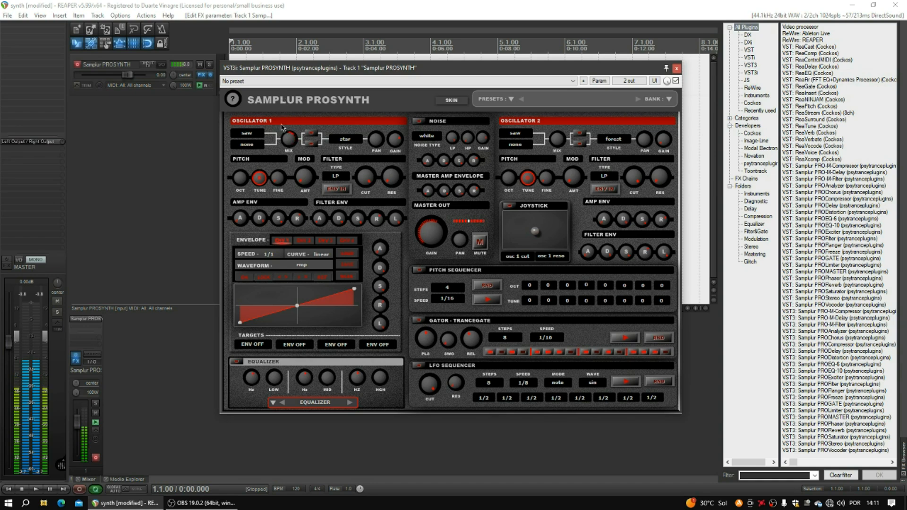
pyautogui.click(306, 144)
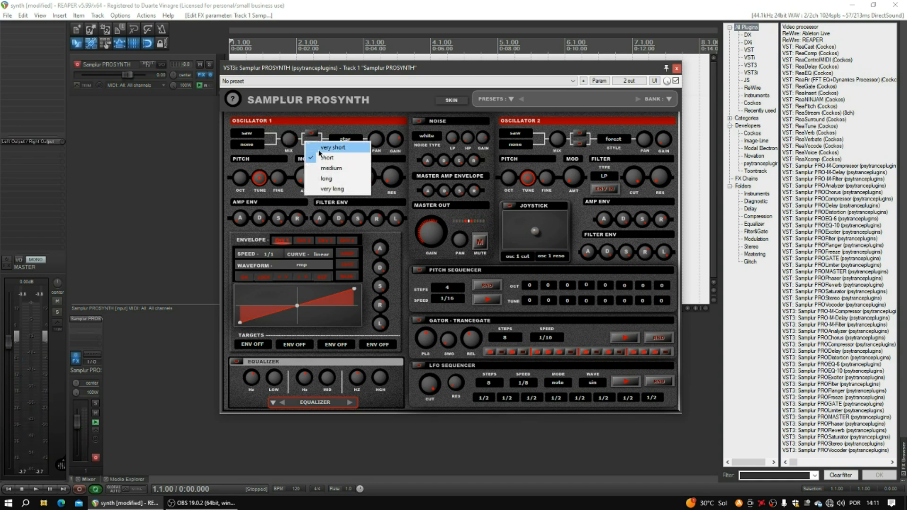
pyautogui.click(319, 180)
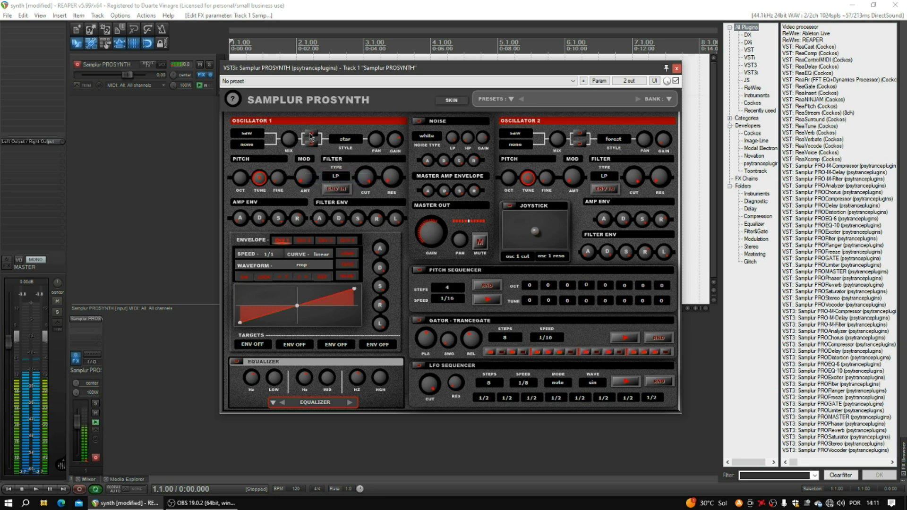
pyautogui.click(310, 136)
pyautogui.click(324, 167)
# - Set Oscillator 1's waveforms to dbl sine and pulse, and its style to ark
pyautogui.click(246, 134)
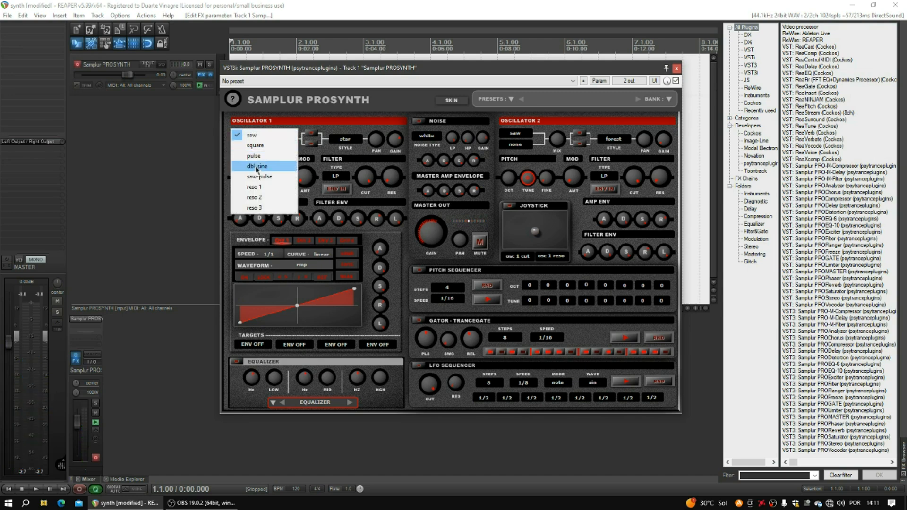
pyautogui.click(256, 166)
pyautogui.click(249, 144)
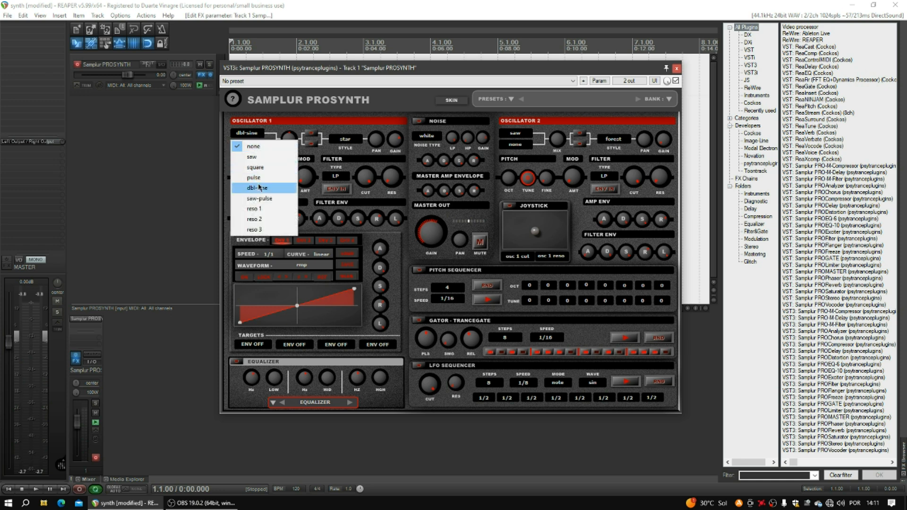
pyautogui.click(261, 178)
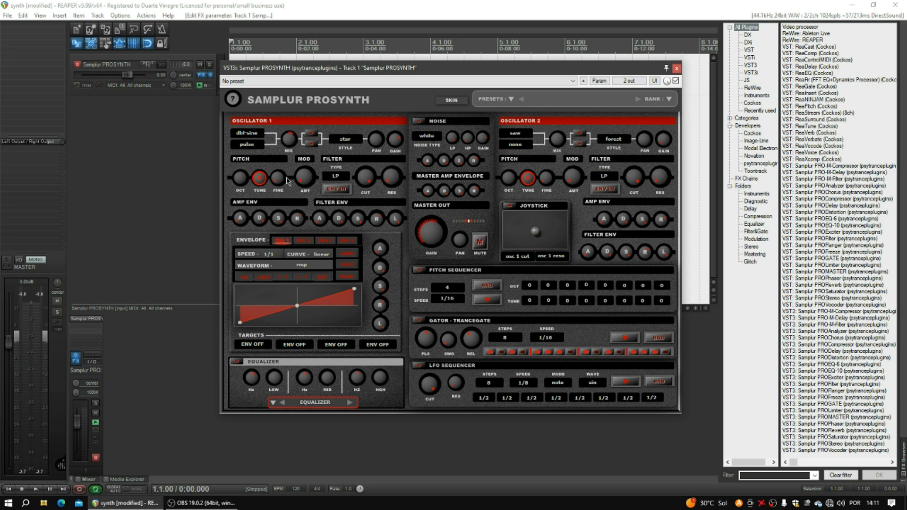
pyautogui.click(345, 142)
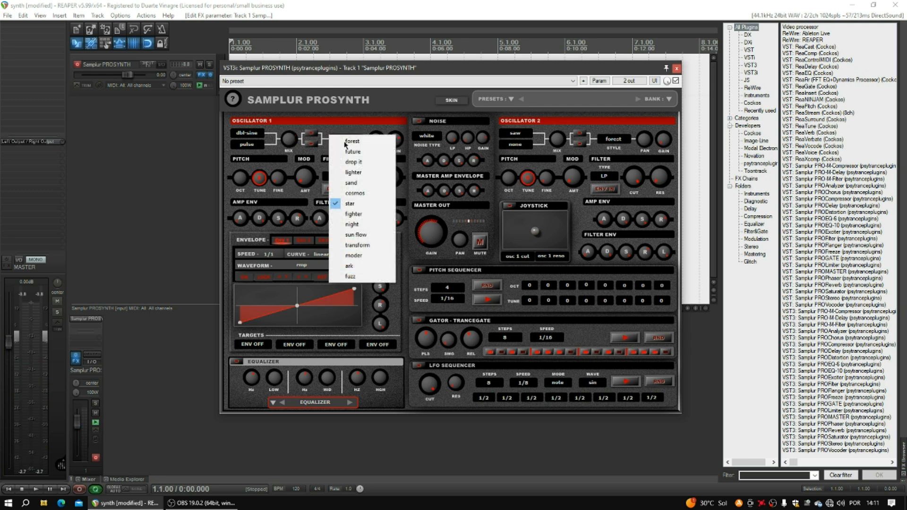
pyautogui.click(350, 266)
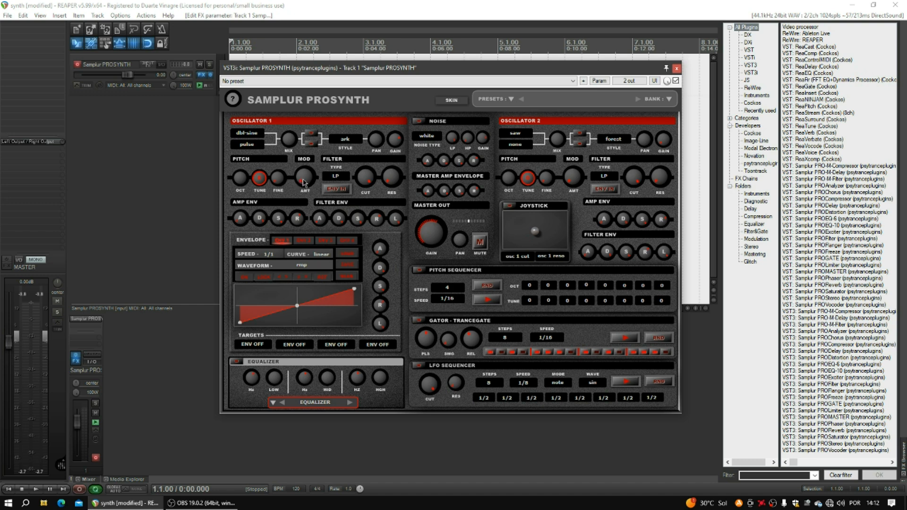
# - Raise Oscillator 1's modulation amount and keep the filter type at LP
pyautogui.moveTo(305, 184); pyautogui.dragTo(295, 121)
pyautogui.click(339, 177)
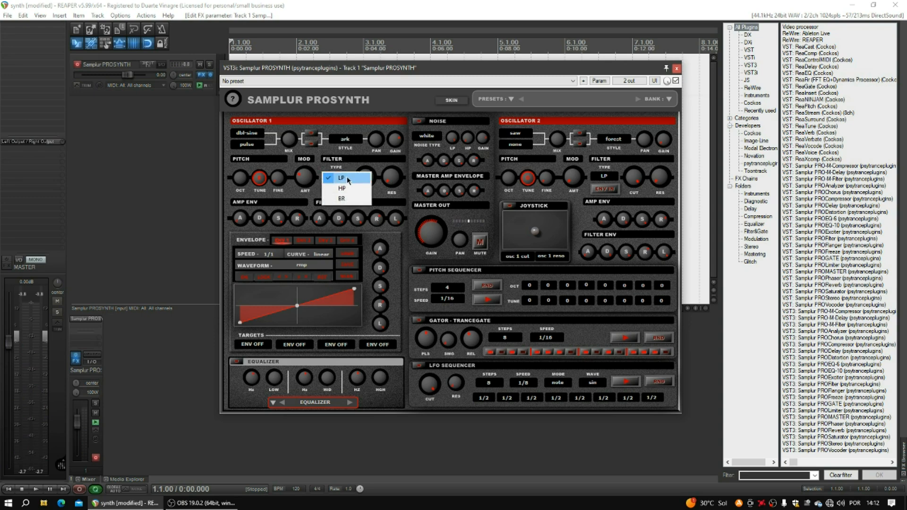
pyautogui.click(348, 164)
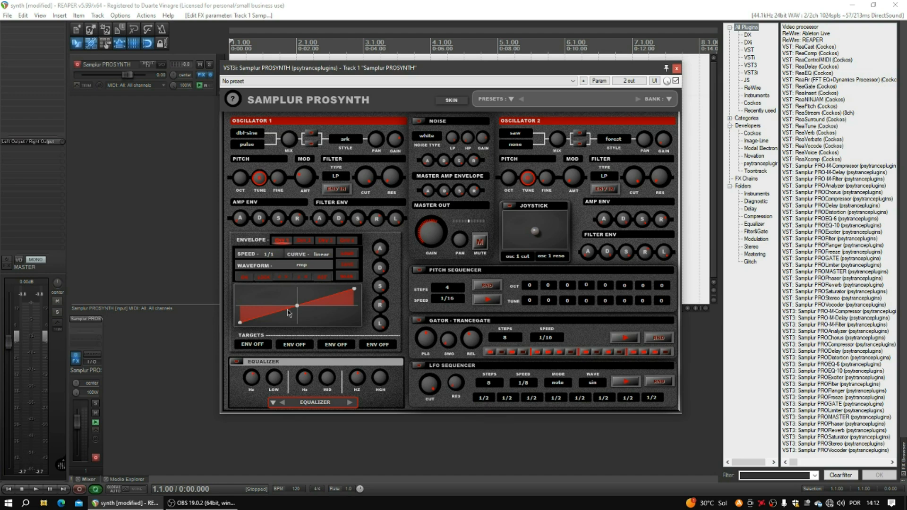
# - Inspect all four envelope target lists without changing them
pyautogui.click(254, 345)
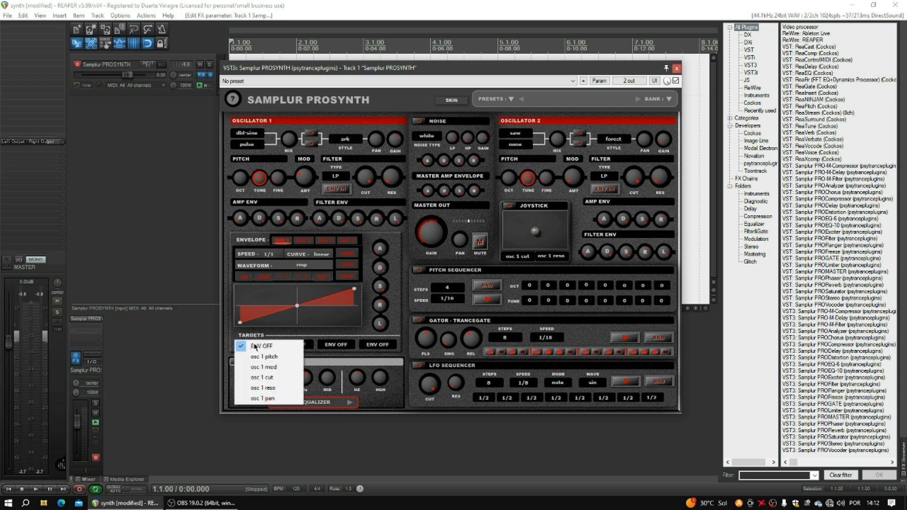
pyautogui.click(302, 334)
pyautogui.click(304, 346)
pyautogui.click(340, 340)
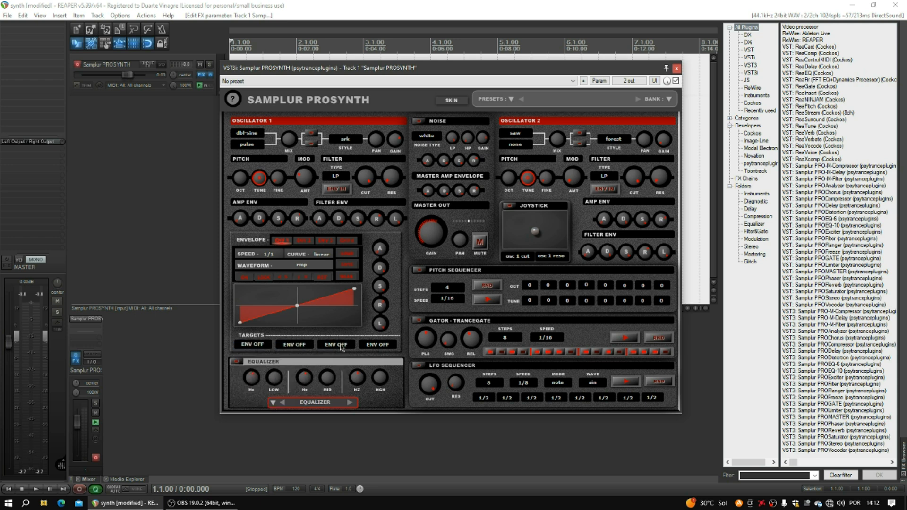
pyautogui.click(342, 347)
pyautogui.click(365, 338)
pyautogui.click(376, 349)
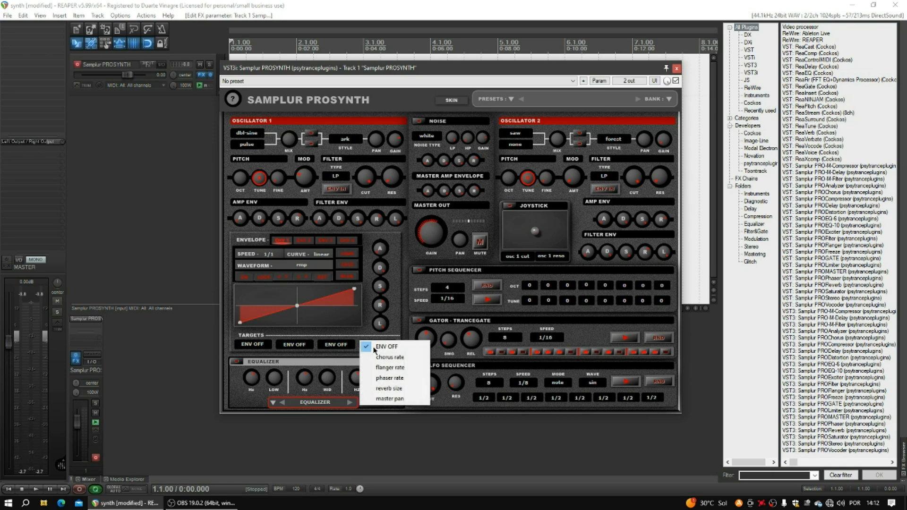
pyautogui.click(369, 333)
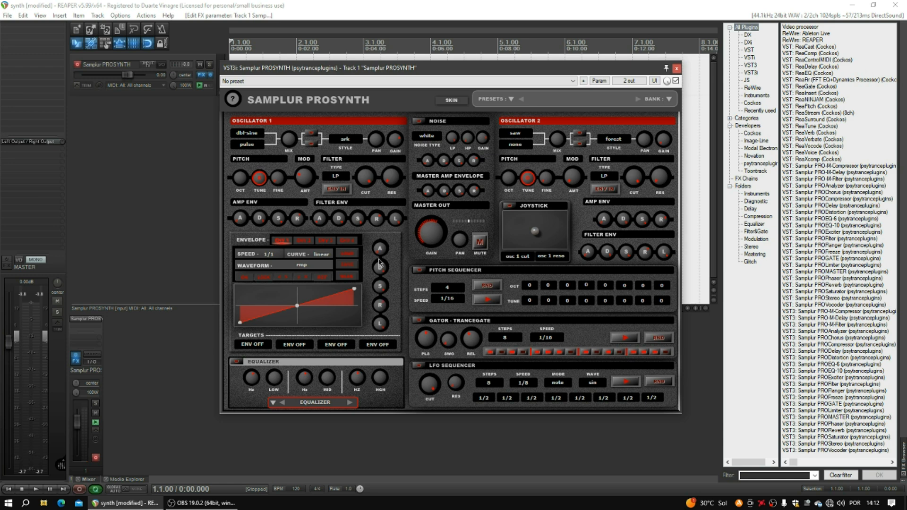
# - Look through envelopes two to four, return to the first, and keep speed 1/1
pyautogui.click(304, 240)
pyautogui.click(325, 241)
pyautogui.click(346, 241)
pyautogui.click(325, 240)
pyautogui.click(304, 241)
pyautogui.click(283, 240)
pyautogui.click(272, 260)
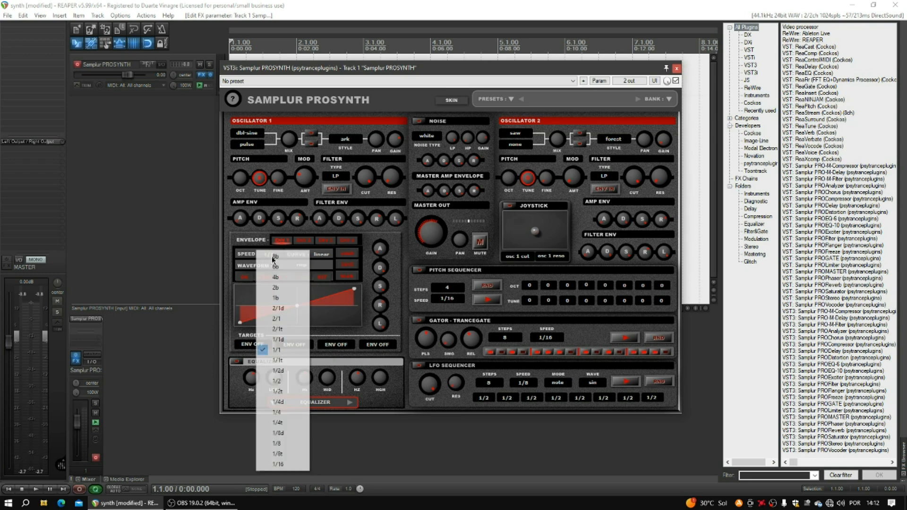
pyautogui.click(396, 269)
# - Try a spline curve on the envelope, then revert to linear and keep the rmp waveform
pyautogui.click(326, 260)
pyautogui.click(343, 263)
pyautogui.moveTo(297, 306)
pyautogui.mouseDown()
pyautogui.moveTo(291, 291)
pyautogui.moveTo(286, 303)
pyautogui.moveTo(316, 318)
pyautogui.moveTo(292, 291)
pyautogui.moveTo(302, 322)
pyautogui.moveTo(298, 305)
pyautogui.mouseUp()
pyautogui.click(324, 256)
pyautogui.click(334, 254)
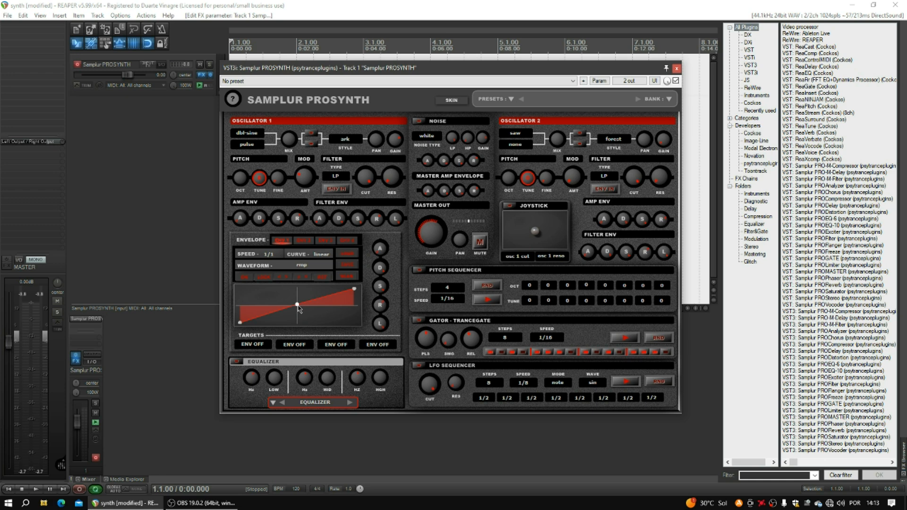
pyautogui.click(299, 268)
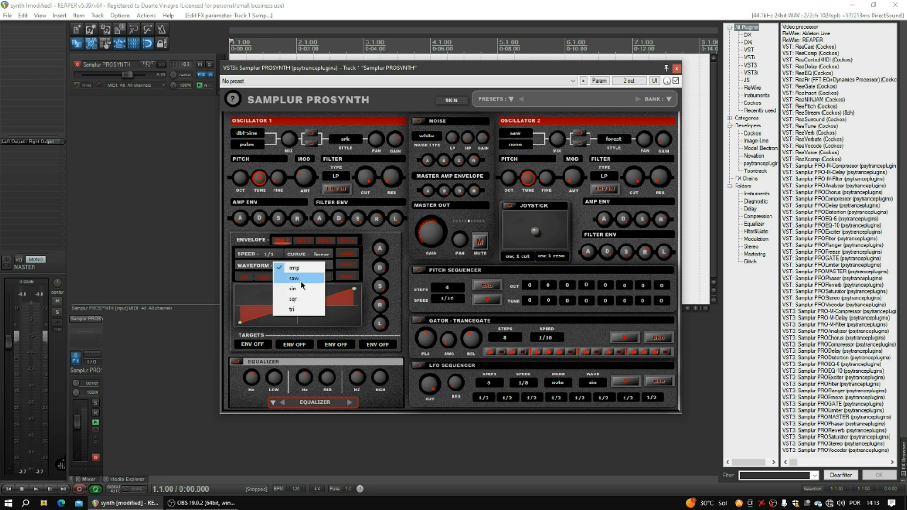
pyautogui.click(399, 282)
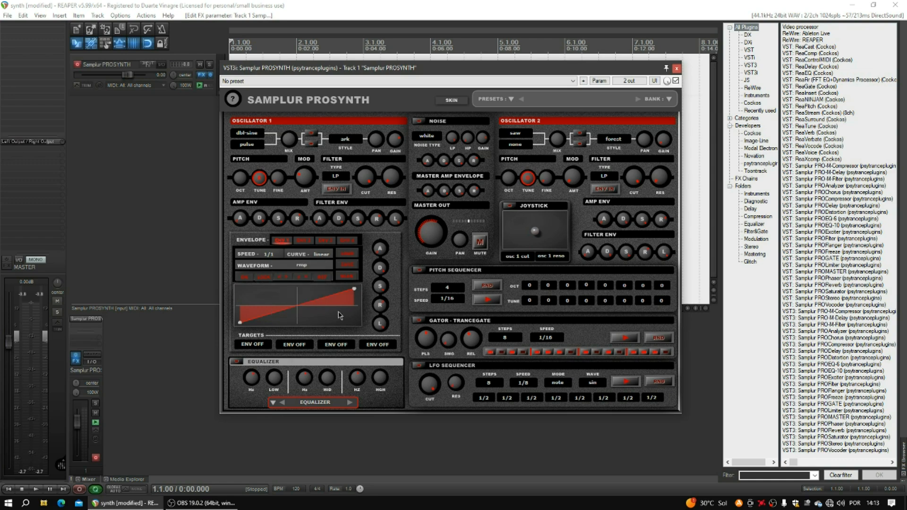
# - Lock the envelope end points and flip the ramp falling and back to rising
pyautogui.click(265, 278)
pyautogui.click(283, 279)
pyautogui.click(283, 279)
pyautogui.click(305, 279)
pyautogui.click(304, 280)
# - Bend and reset the ramp, then drag in a zigzag with an extra breakpoint and close ProSynth
pyautogui.moveTo(296, 306); pyautogui.dragTo(286, 297)
pyautogui.click(321, 280)
pyautogui.moveTo(296, 306); pyautogui.dragTo(314, 321)
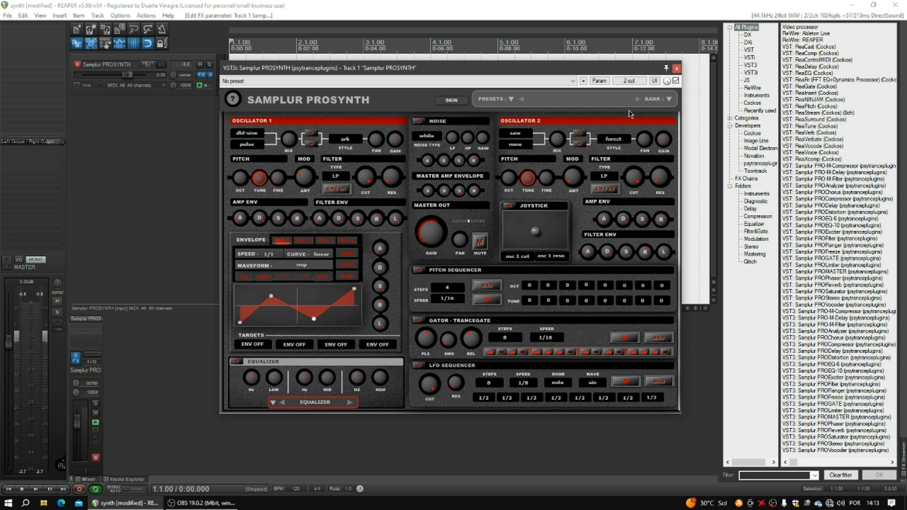
pyautogui.click(677, 69)
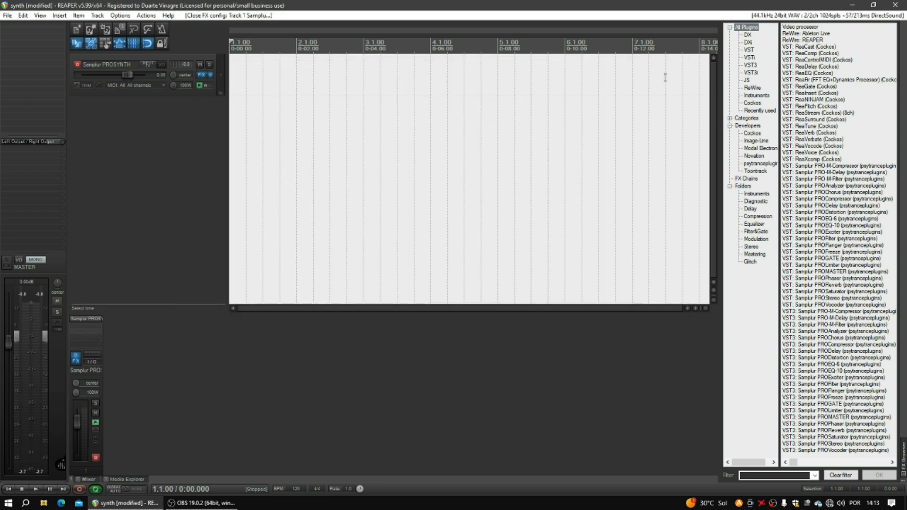
# - Reopen Samplur PROSYNTH from Track 1's FX list
pyautogui.rightClick(201, 76)
pyautogui.click(212, 86)
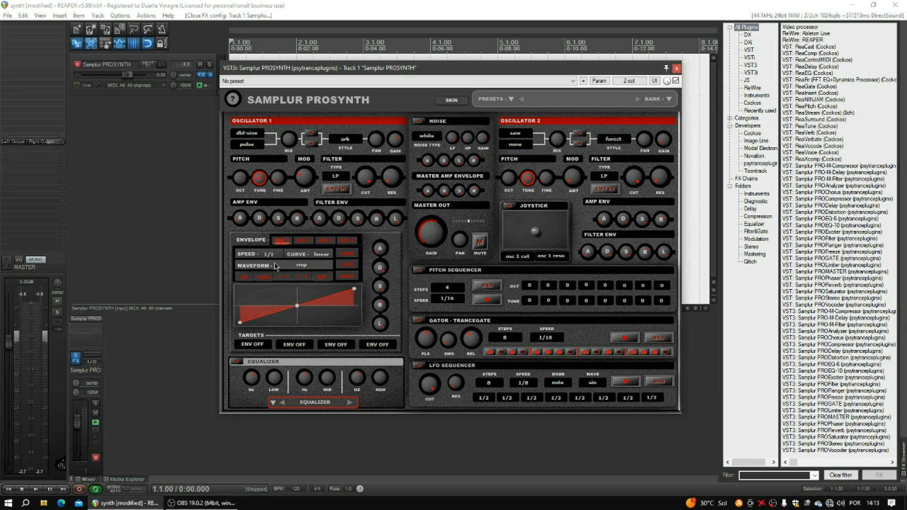
# - Route the first envelope to oscillator 1 cutoff with a sine waveform at 1/4 speed
pyautogui.click(258, 345)
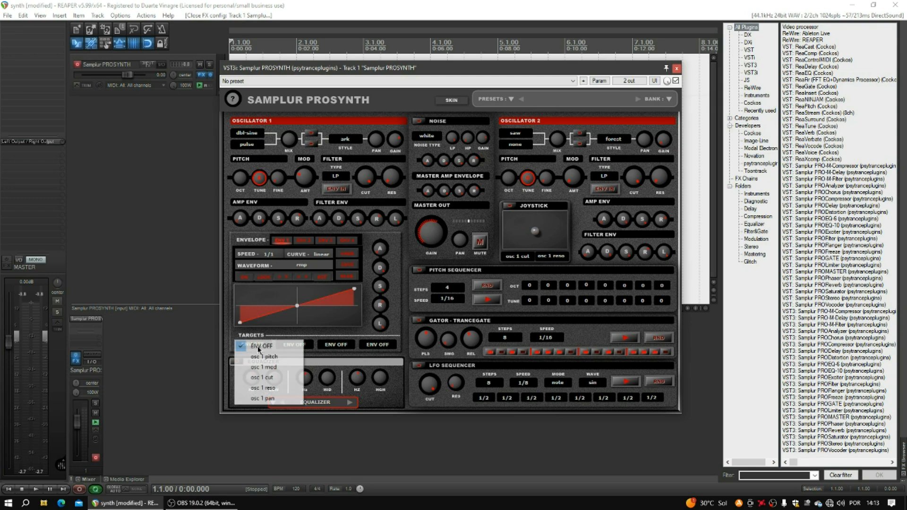
pyautogui.click(262, 375)
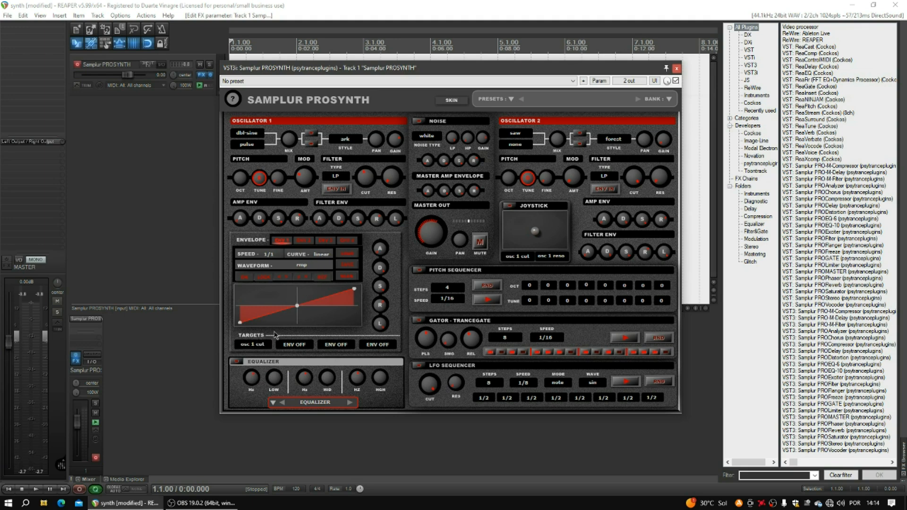
pyautogui.click(300, 268)
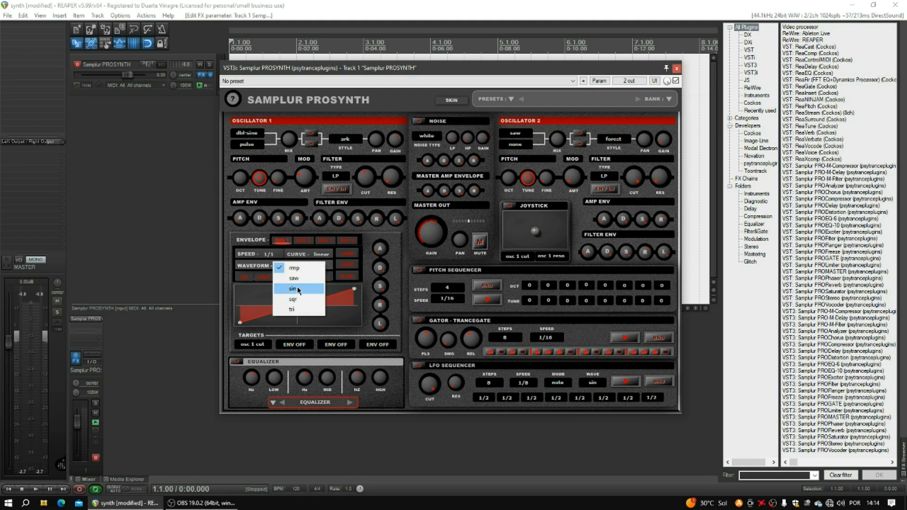
pyautogui.click(299, 289)
pyautogui.click(271, 256)
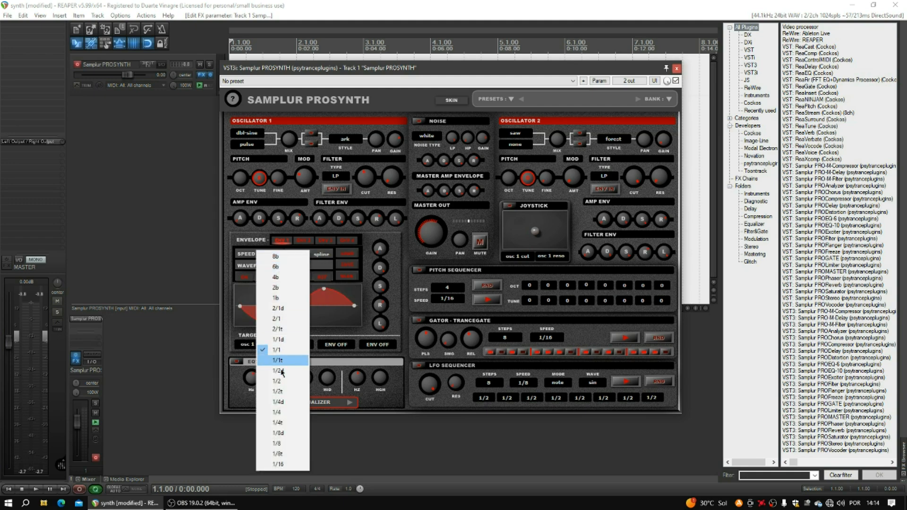
pyautogui.click(284, 412)
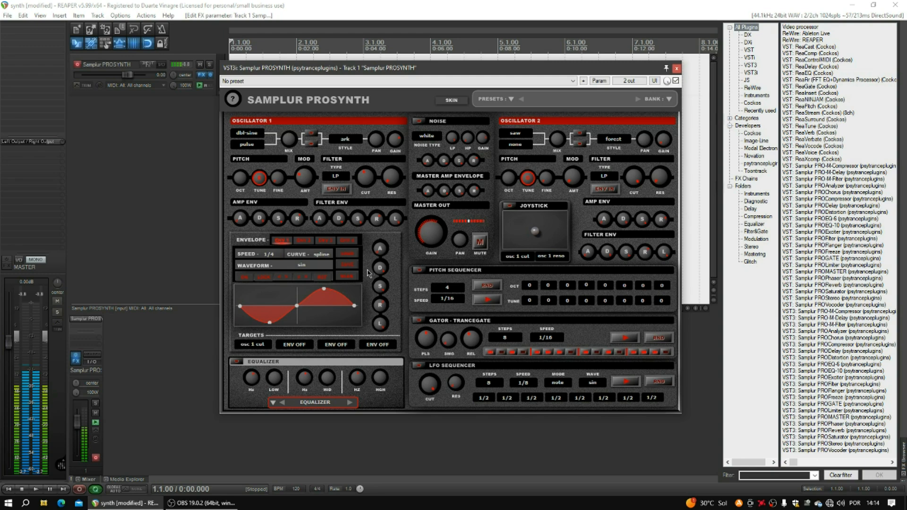
# - Try envelope speed 1/8 with the envelope switched on, then return to 1/4
pyautogui.click(270, 258)
pyautogui.click(282, 444)
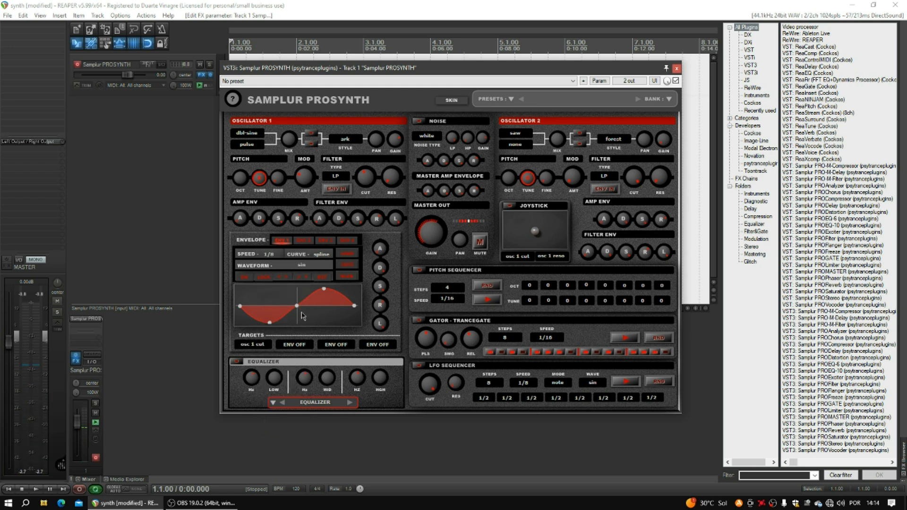
pyautogui.click(244, 278)
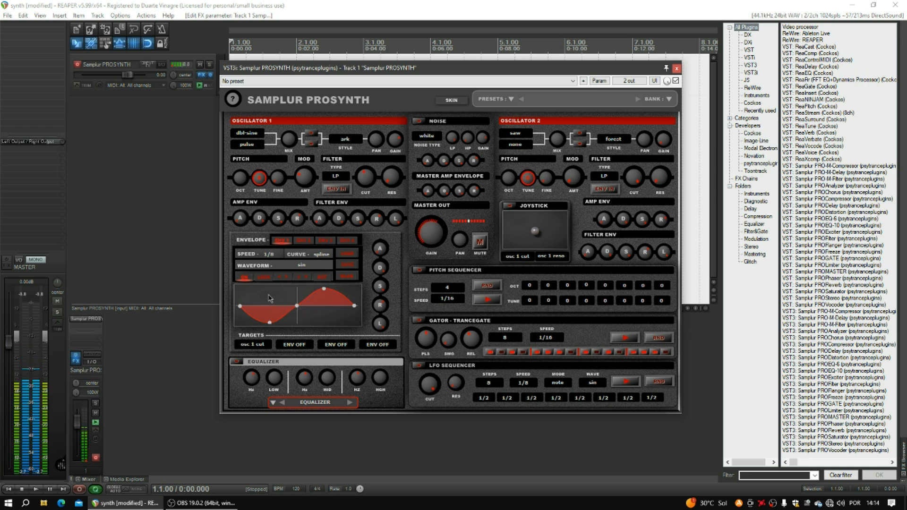
pyautogui.click(270, 258)
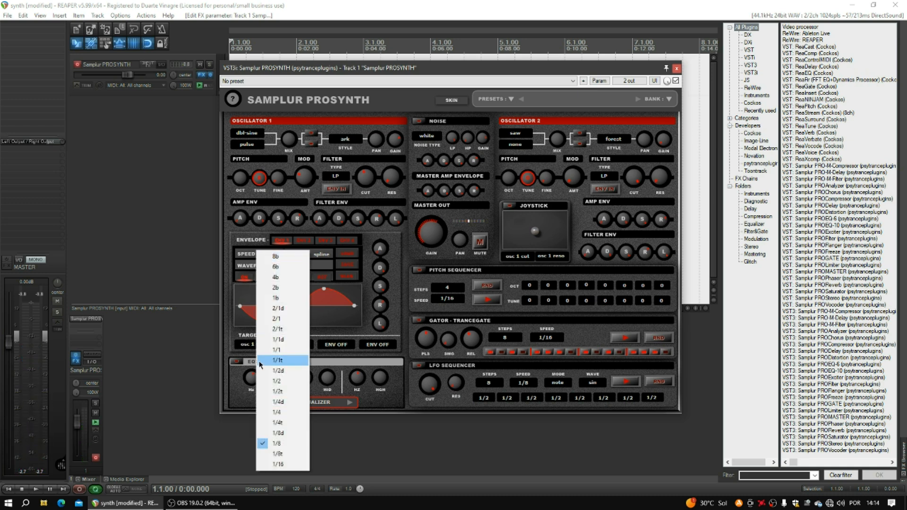
pyautogui.click(269, 413)
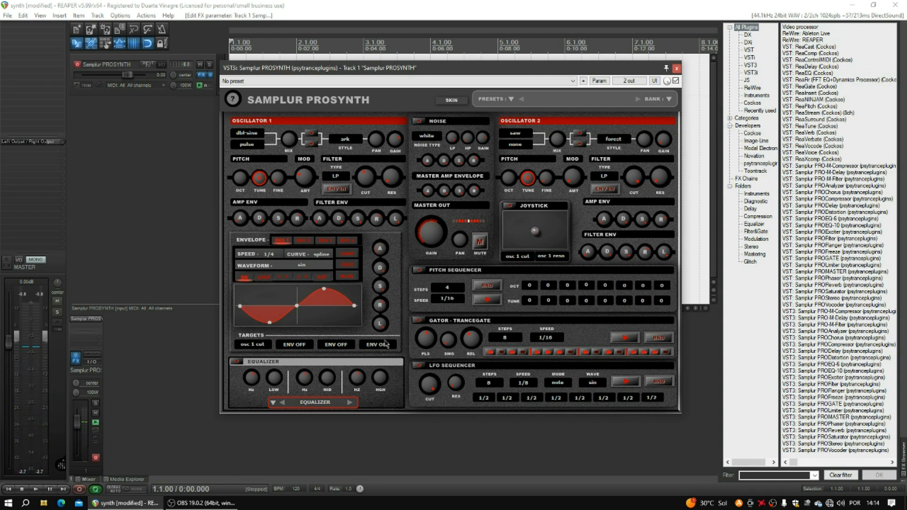
# - Switch the envelope off, set its first target to ENV OFF, and enable the Pitch Sequencer
pyautogui.click(243, 278)
pyautogui.click(261, 346)
pyautogui.click(269, 350)
pyautogui.click(419, 273)
# - Keep the Pitch Sequencer at 4 steps and 1/16 speed, and audition it
pyautogui.click(443, 290)
pyautogui.click(452, 279)
pyautogui.click(448, 299)
pyautogui.click(463, 272)
pyautogui.click(487, 297)
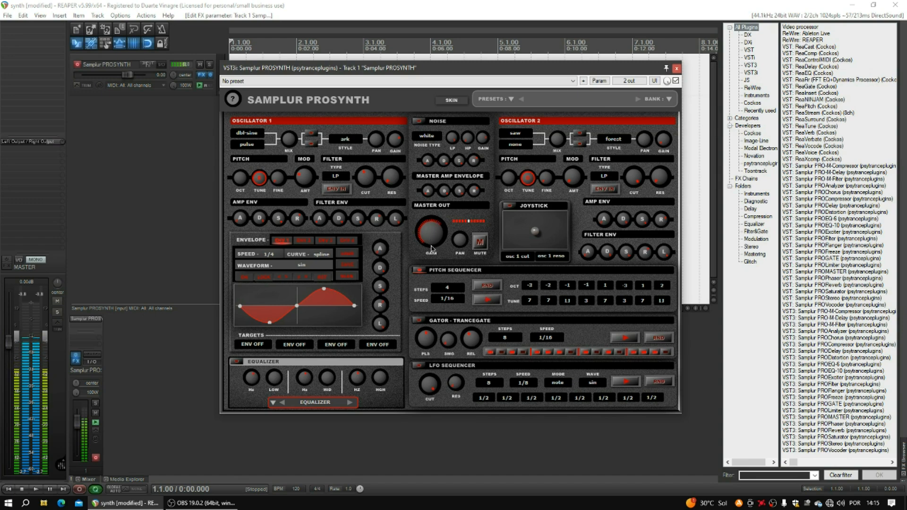
pyautogui.click(487, 300)
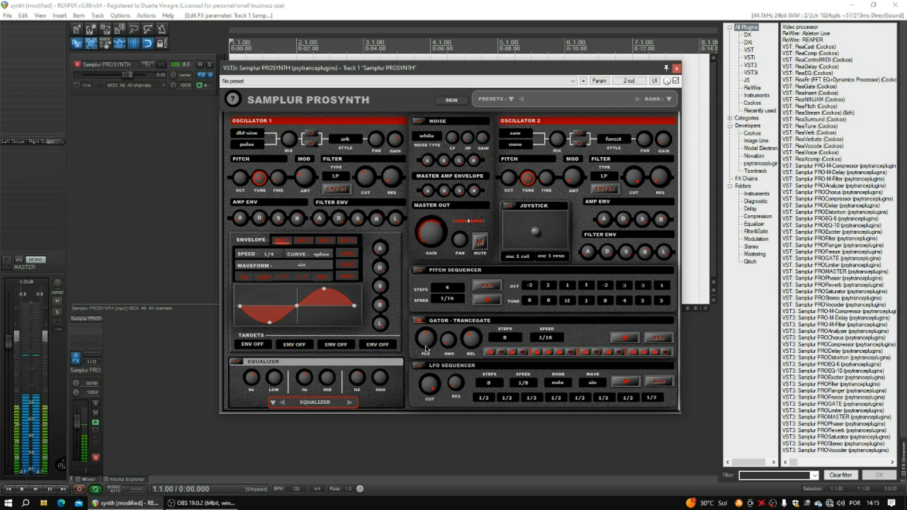
# - Randomise the 8-step Gator Trancegate pattern three times and adjust its PLS amount
pyautogui.click(506, 342)
pyautogui.click(553, 339)
pyautogui.click(592, 338)
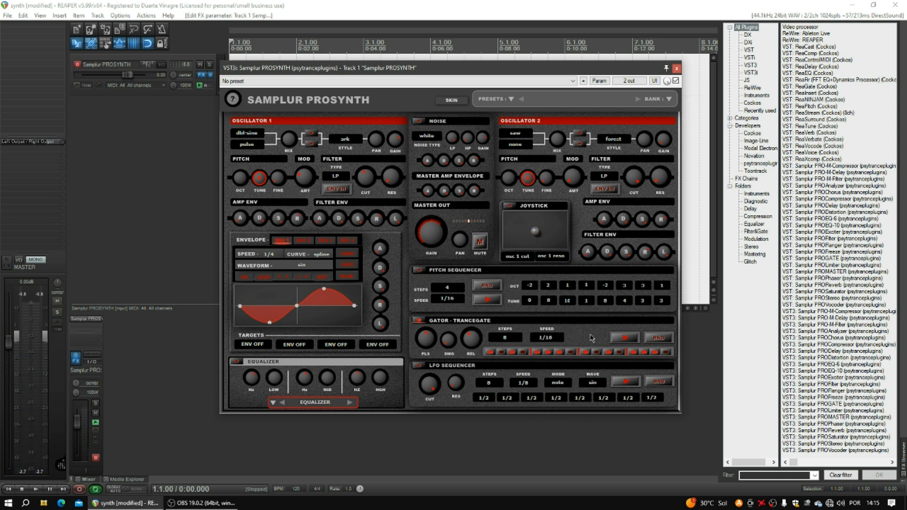
pyautogui.click(657, 339)
pyautogui.click(655, 341)
pyautogui.click(655, 341)
pyautogui.moveTo(426, 342)
pyautogui.mouseDown()
pyautogui.moveTo(423, 291)
pyautogui.moveTo(421, 328)
pyautogui.mouseUp()
# - Switch Oscillator 1's style to lighter, then star, and push the filter cutoff to maximum
pyautogui.click(341, 141)
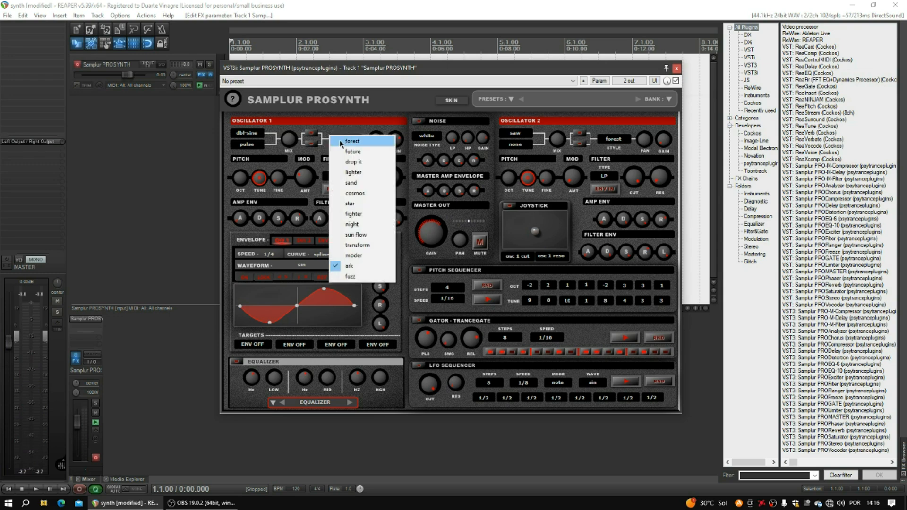
pyautogui.click(358, 174)
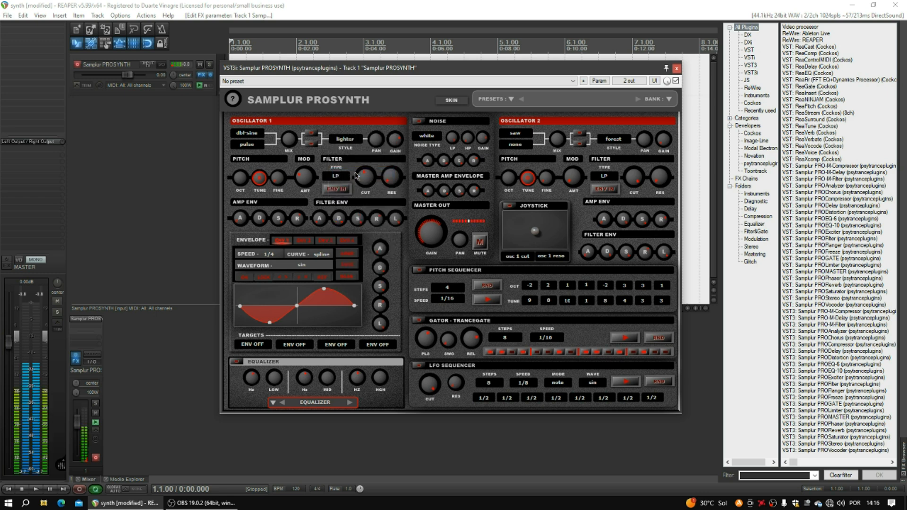
pyautogui.click(345, 139)
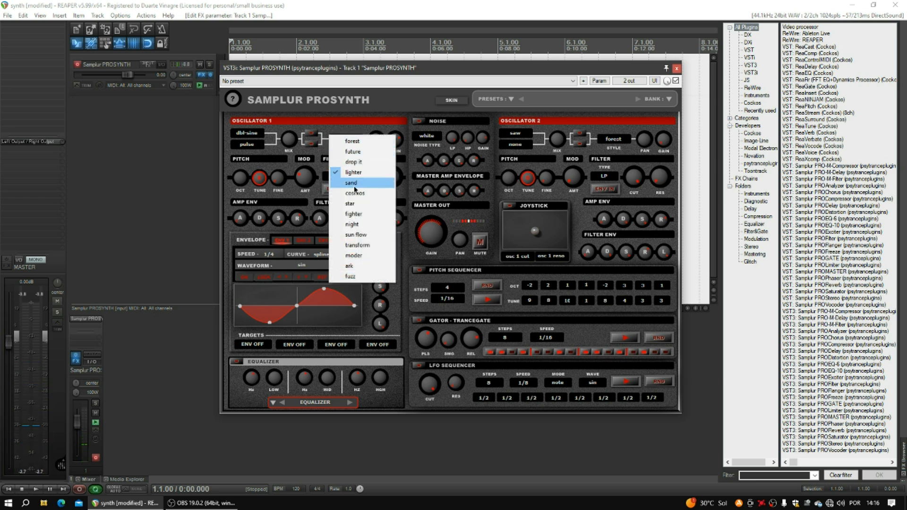
pyautogui.click(356, 204)
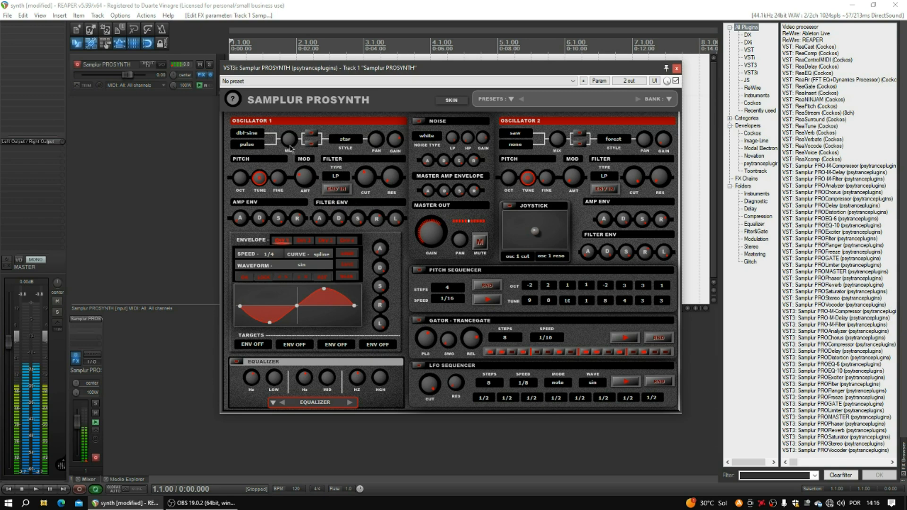
pyautogui.moveTo(366, 181); pyautogui.dragTo(348, 116)
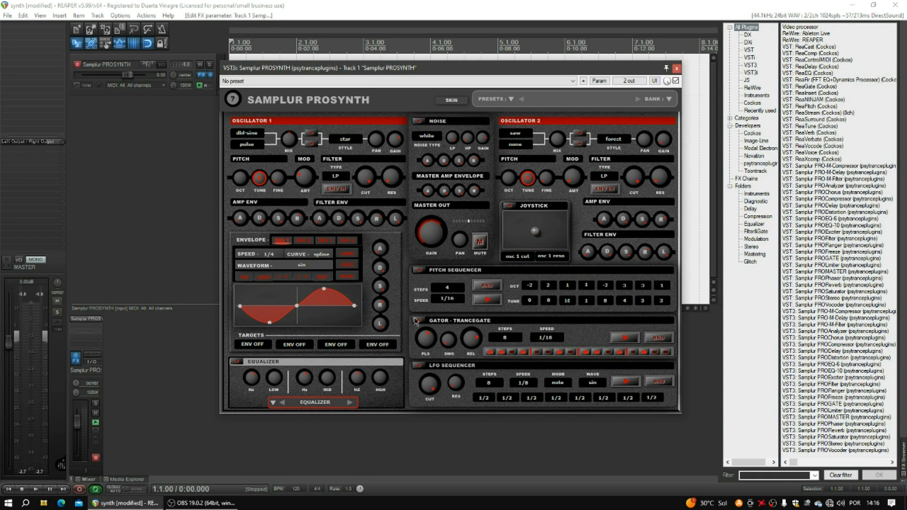
# - Turn the Pitch Sequencer off and Gator Trancegate on; keep LFO at 8 steps, note, sin
pyautogui.click(422, 271)
pyautogui.click(419, 322)
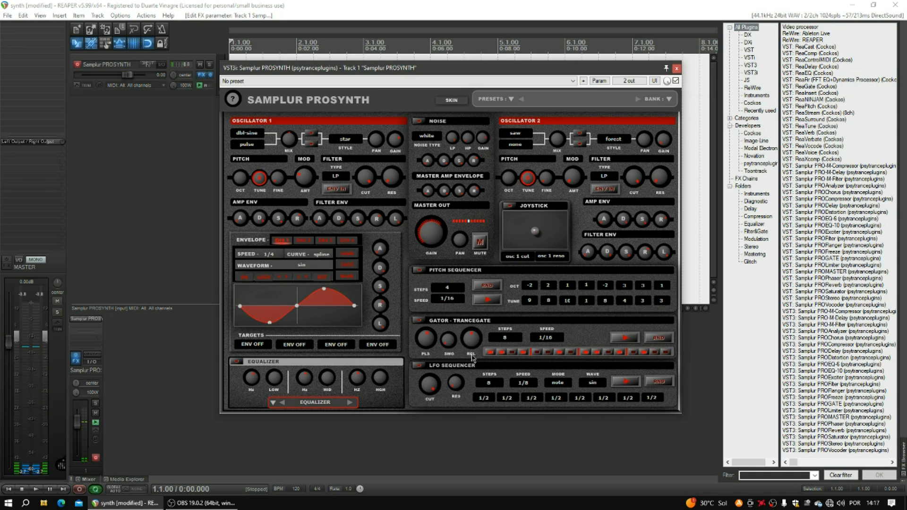
pyautogui.click(491, 385)
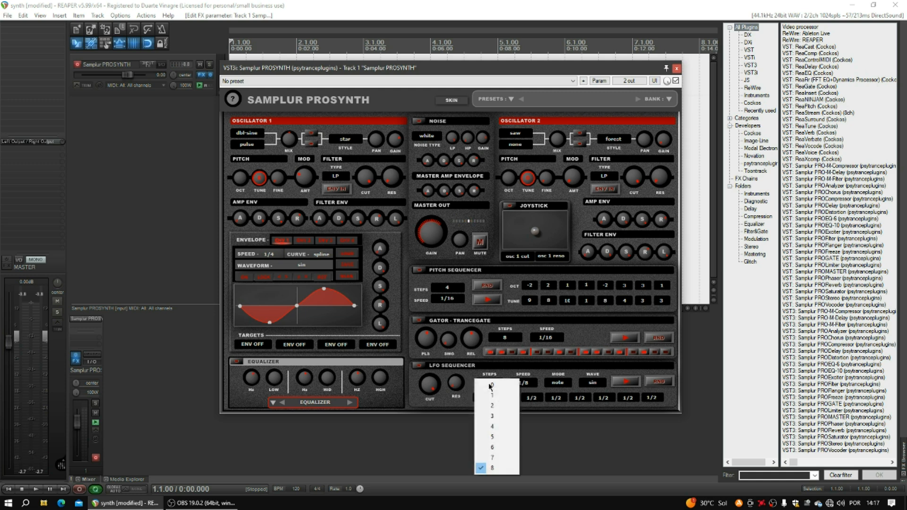
pyautogui.click(515, 374)
pyautogui.click(558, 383)
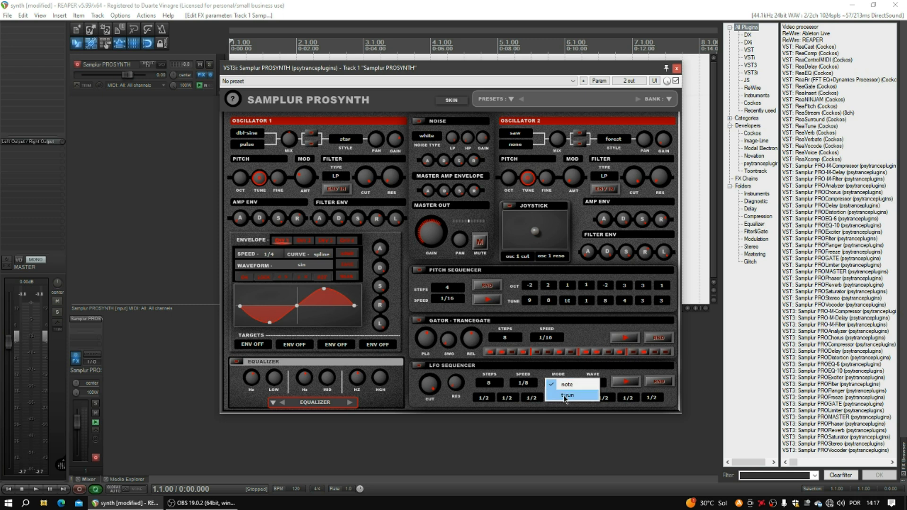
pyautogui.click(567, 384)
pyautogui.click(586, 385)
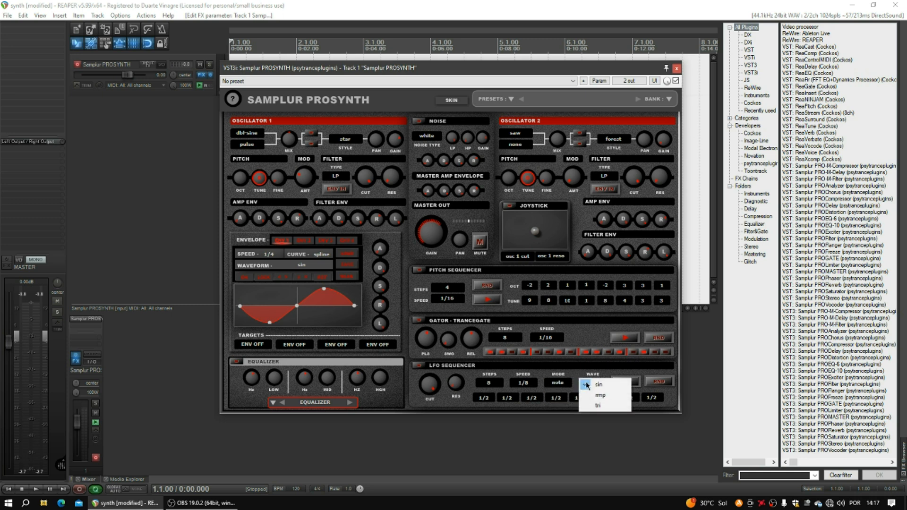
pyautogui.click(599, 385)
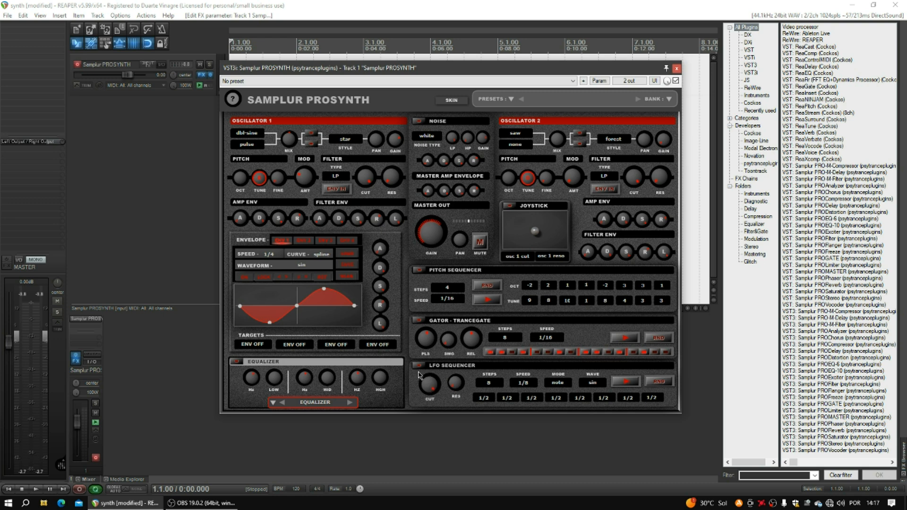
# - Randomise the LFO Sequencer step divisions three times and set its wave to rmp
pyautogui.click(659, 382)
pyautogui.click(660, 383)
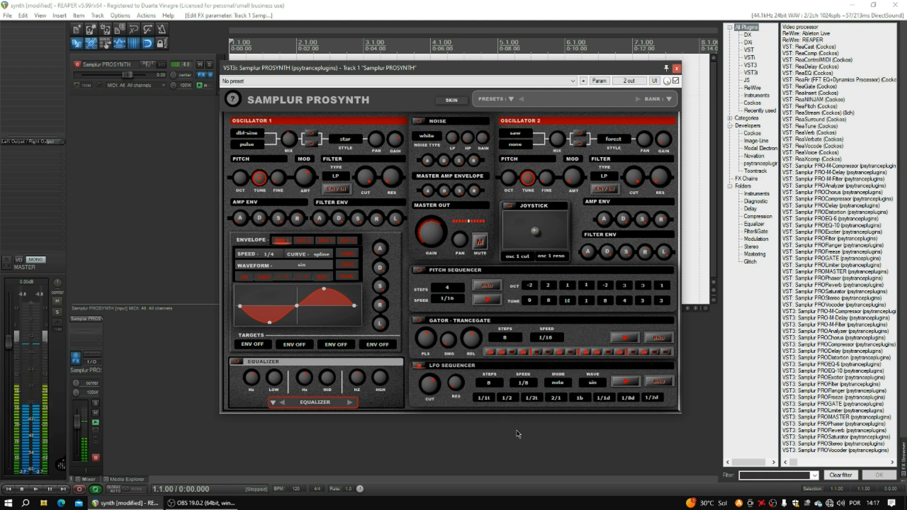
pyautogui.click(658, 383)
pyautogui.click(593, 383)
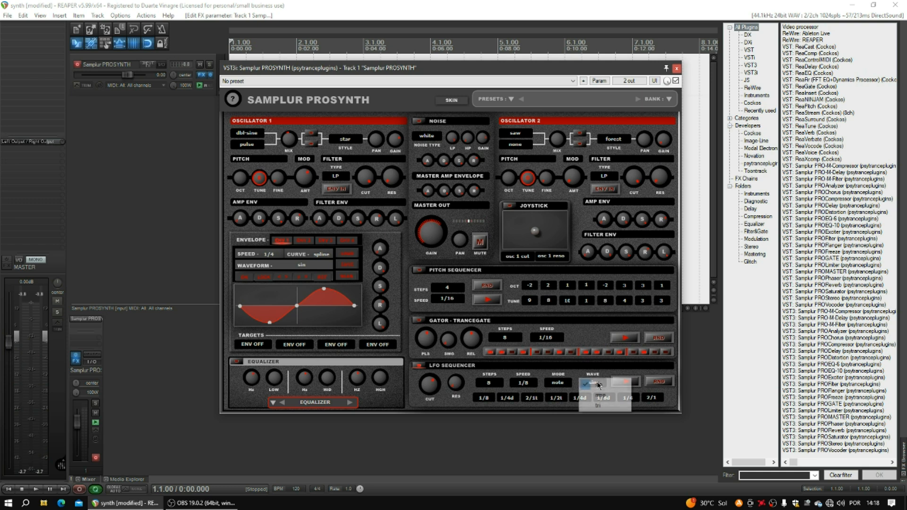
pyautogui.click(601, 397)
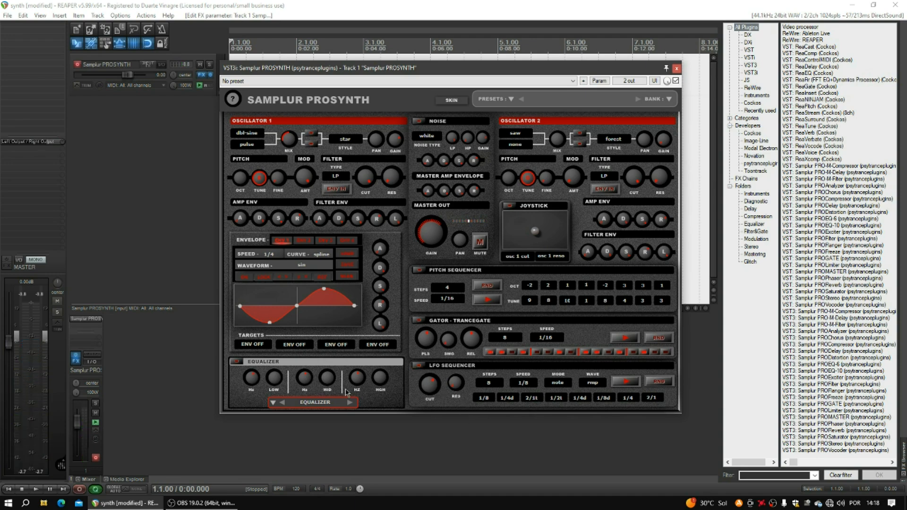
# - Swap the EQUALIZER effect module for DISTORTION, then cycle through DELAY, FLANGER and PHASER
pyautogui.click(272, 405)
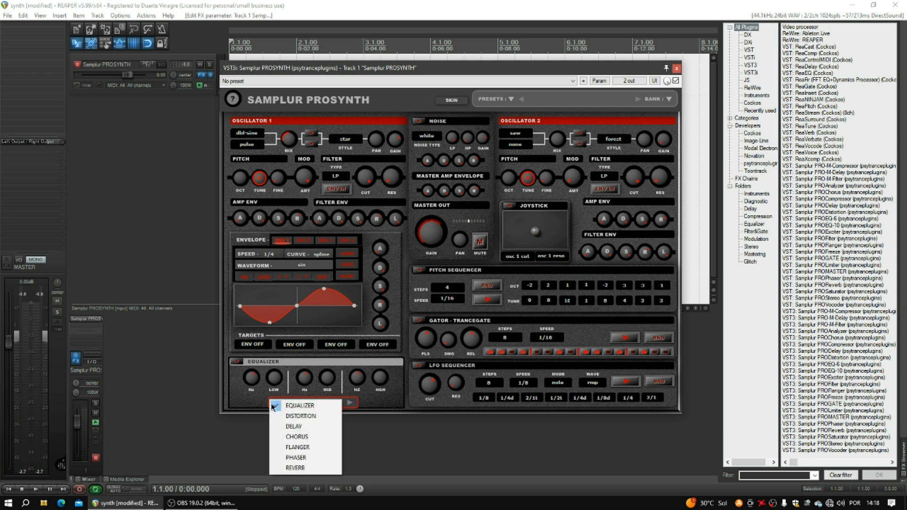
pyautogui.click(314, 412)
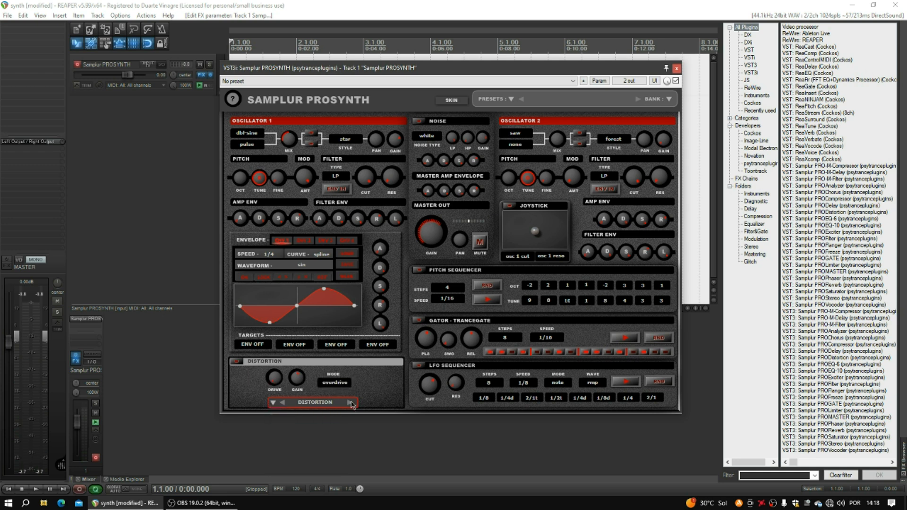
pyautogui.click(350, 403)
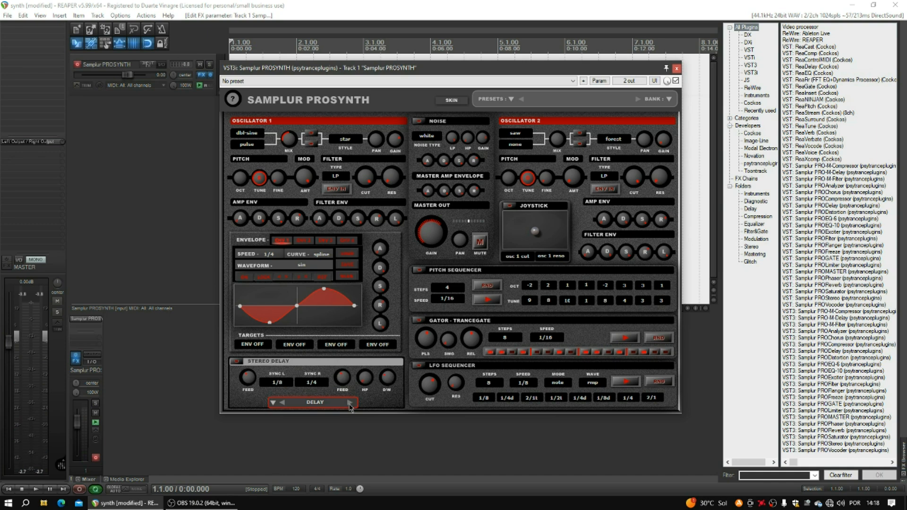
pyautogui.click(350, 403)
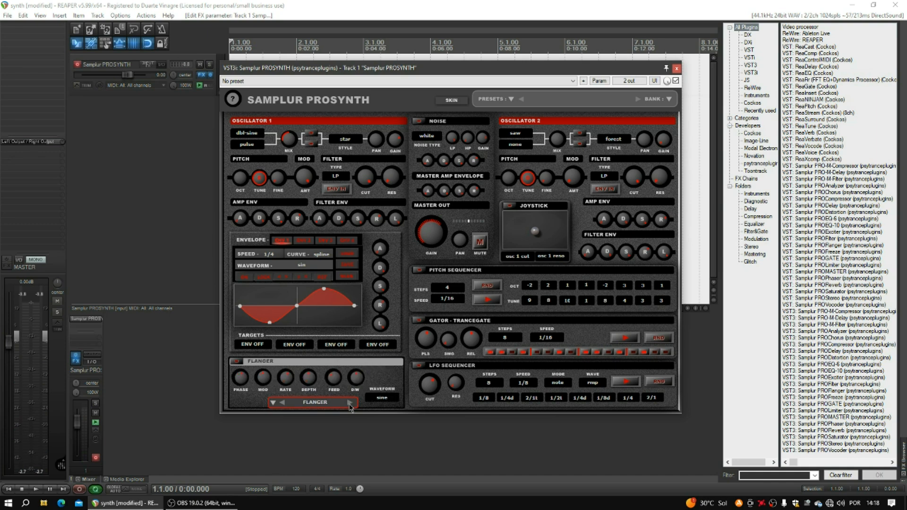
pyautogui.click(350, 403)
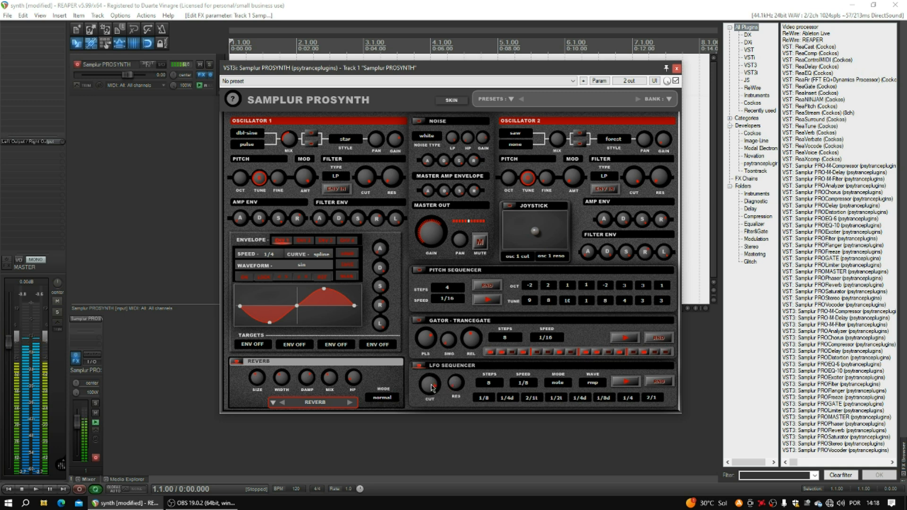
# - Set the LFO Sequencer wave to sin and re-randomise its step divisions
pyautogui.click(592, 384)
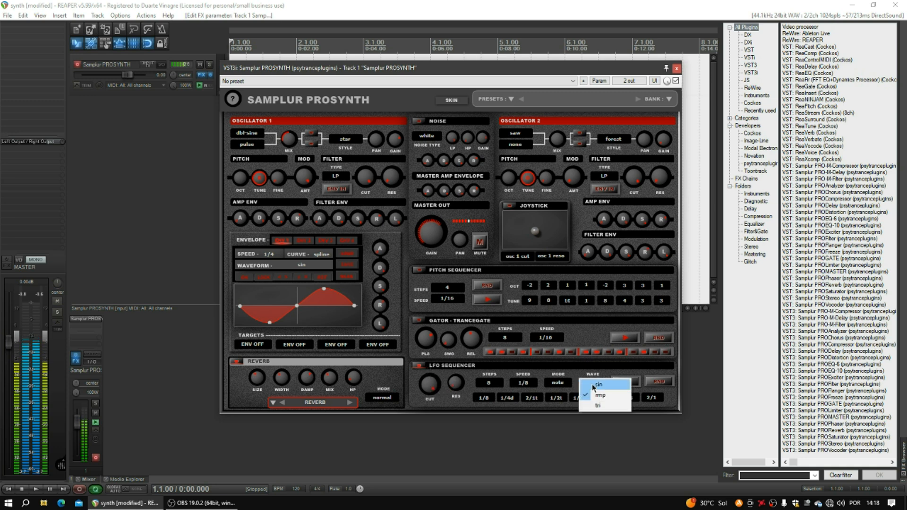
pyautogui.click(601, 387)
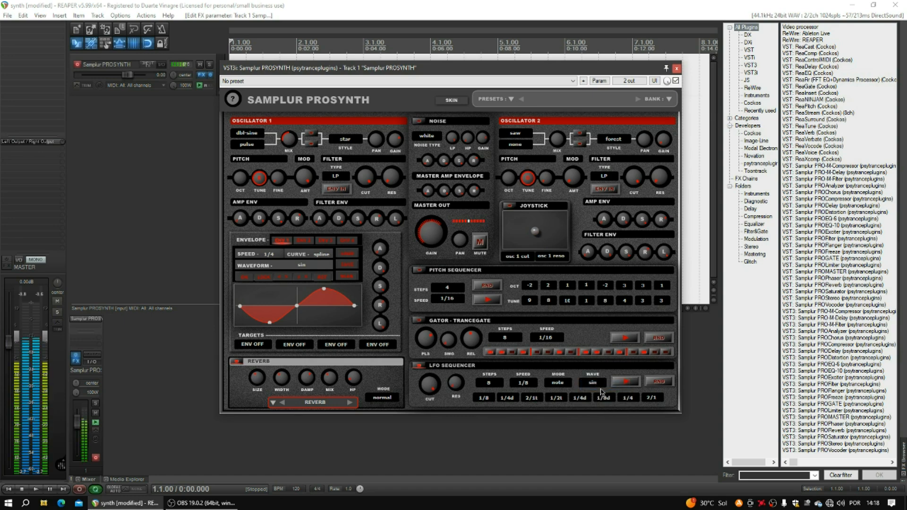
pyautogui.click(658, 382)
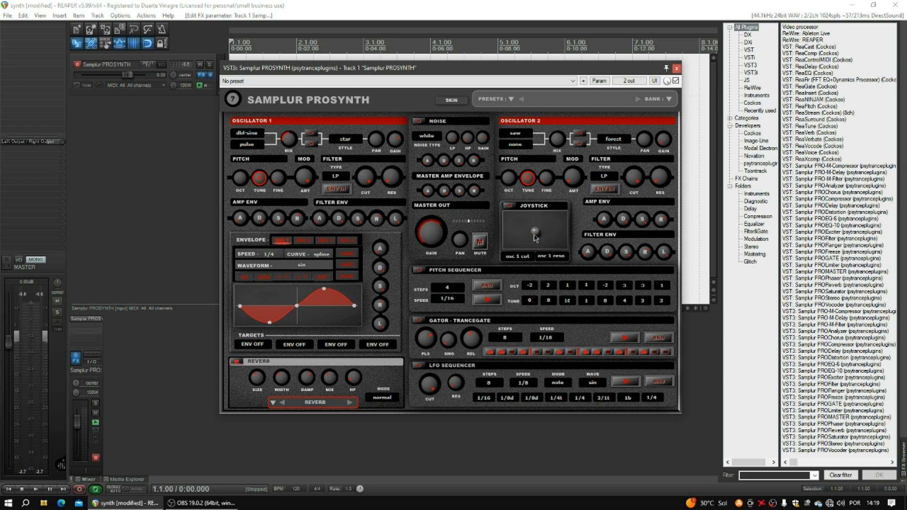
pyautogui.click(521, 256)
pyautogui.click(580, 271)
pyautogui.click(554, 257)
pyautogui.click(583, 238)
pyautogui.moveTo(536, 232)
pyautogui.mouseDown()
pyautogui.moveTo(585, 195)
pyautogui.moveTo(523, 204)
pyautogui.moveTo(497, 247)
pyautogui.moveTo(573, 266)
pyautogui.moveTo(527, 251)
pyautogui.moveTo(567, 233)
pyautogui.moveTo(515, 240)
pyautogui.moveTo(619, 199)
pyautogui.moveTo(518, 239)
pyautogui.moveTo(542, 226)
pyautogui.mouseUp()
pyautogui.moveTo(536, 231); pyautogui.dragTo(531, 265)
# - Load Factory Presets 01 - Plucker A and step through to 08 - Street
pyautogui.click(513, 100)
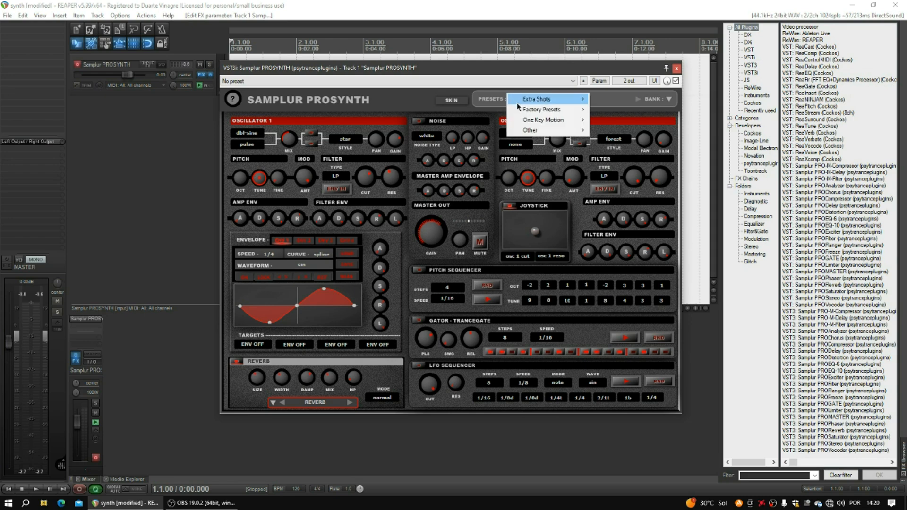
pyautogui.moveTo(535, 111)
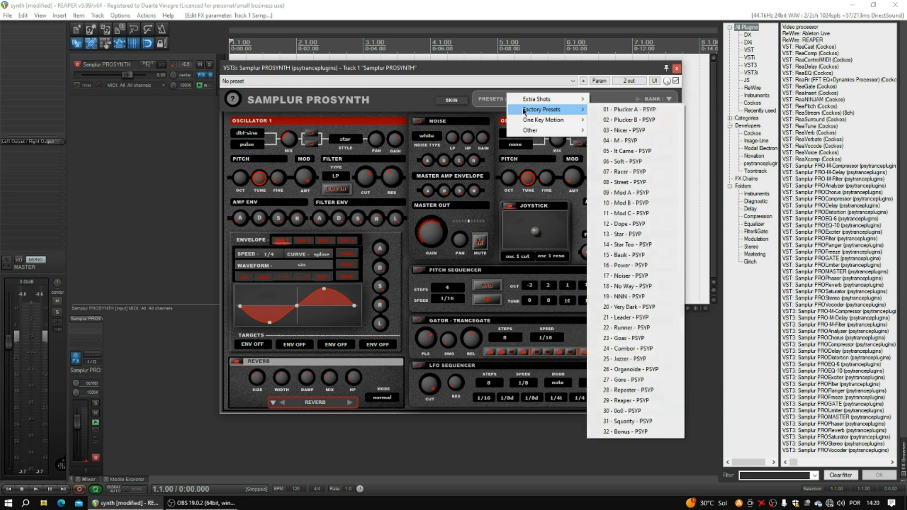
pyautogui.click(617, 111)
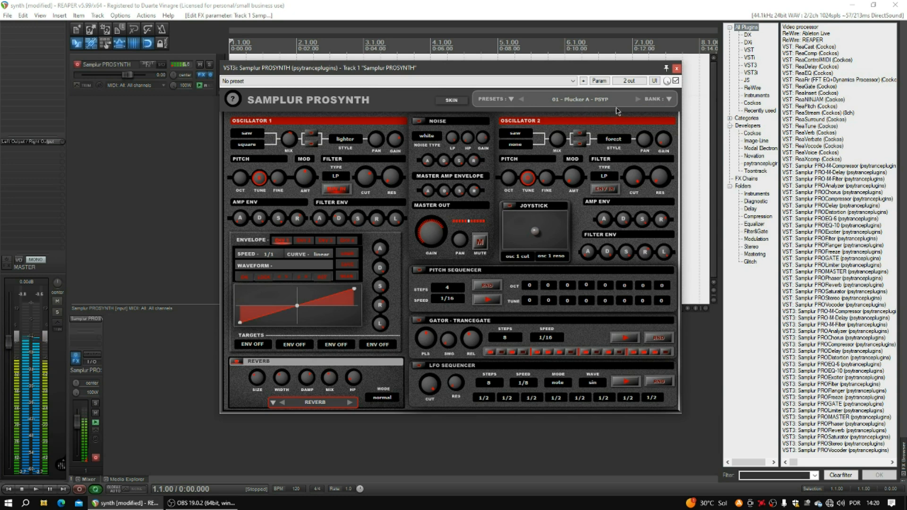
pyautogui.click(637, 99)
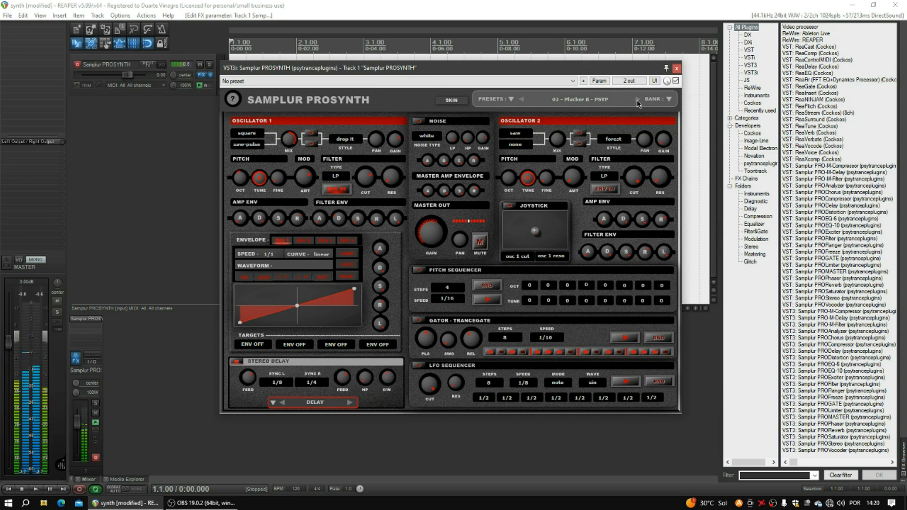
pyautogui.click(638, 99)
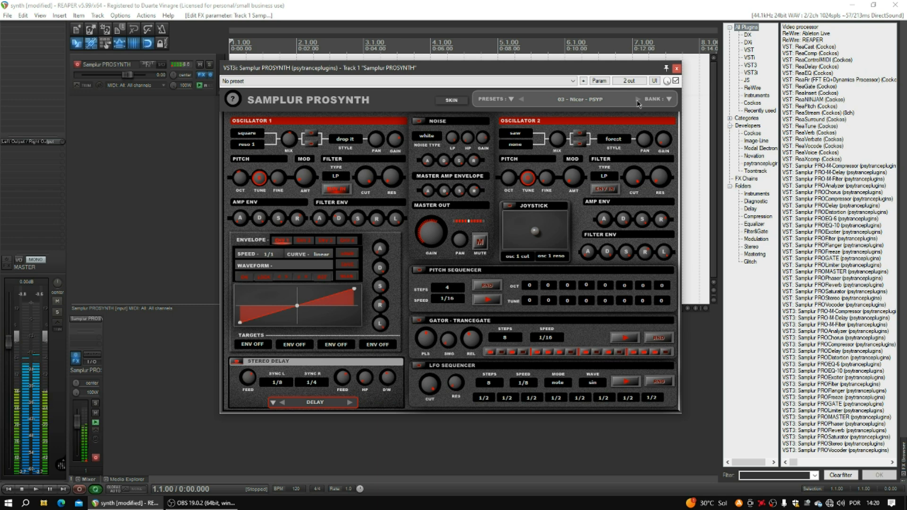
pyautogui.click(638, 100)
pyautogui.click(638, 101)
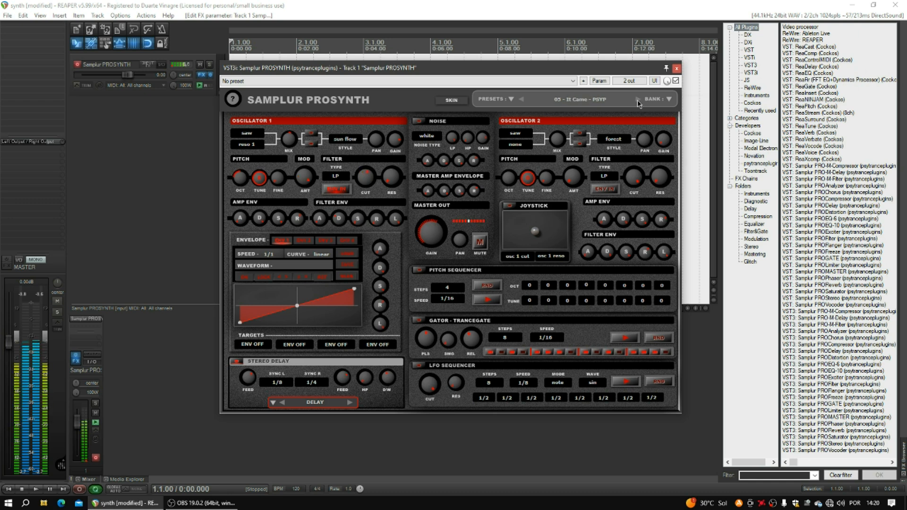
pyautogui.click(638, 101)
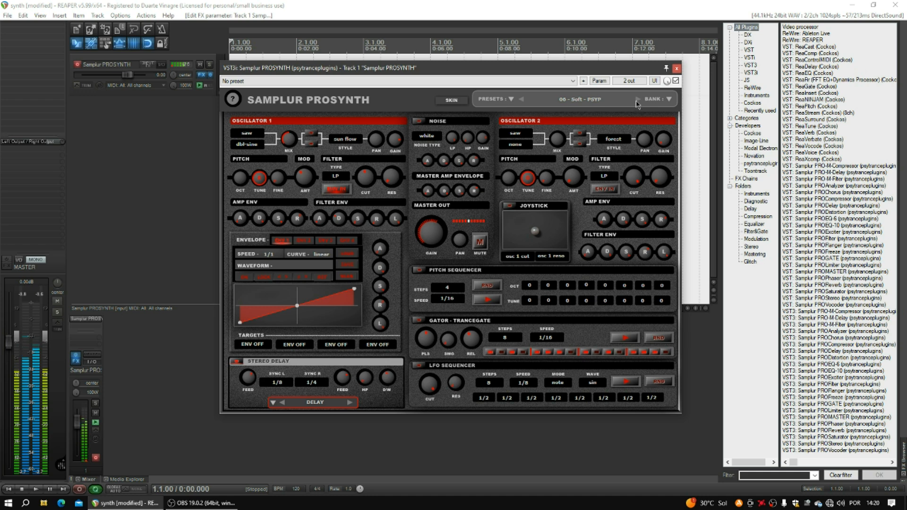
pyautogui.click(638, 101)
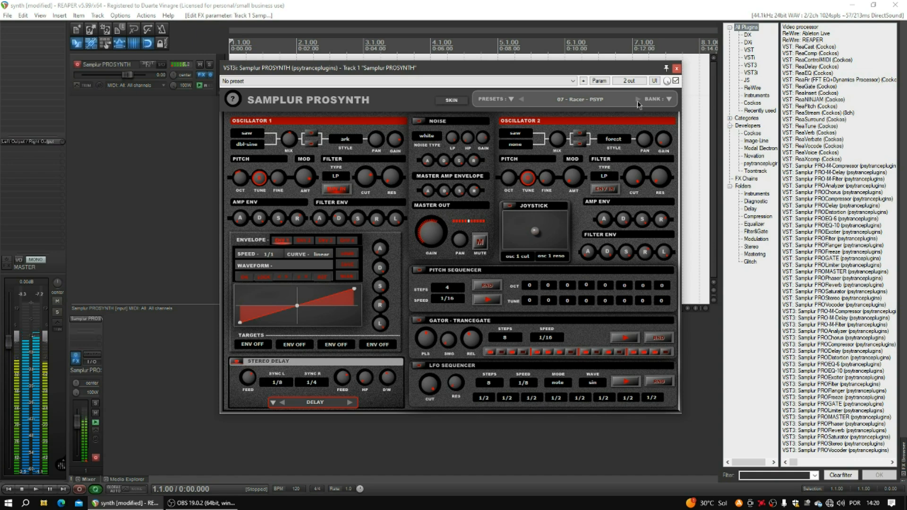
pyautogui.click(638, 101)
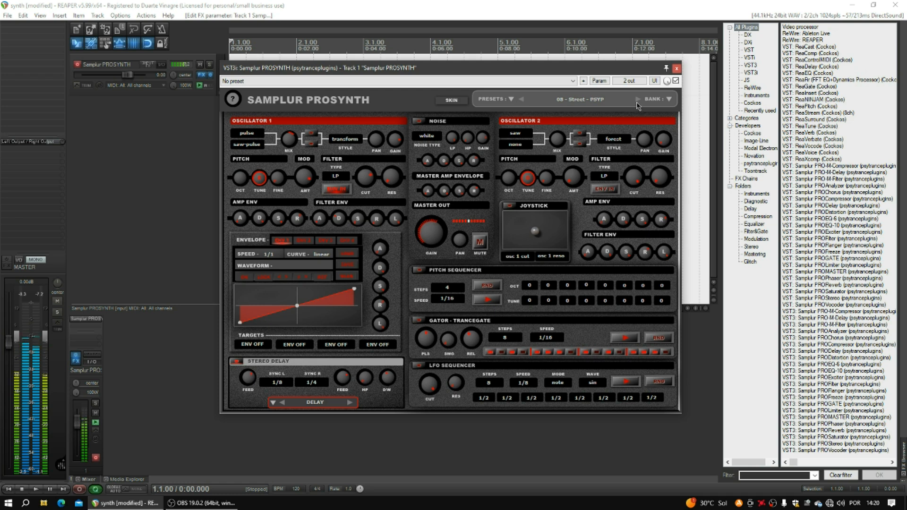
# - Continue through factory presets 09 - Mod A to 16 - Power
pyautogui.click(638, 101)
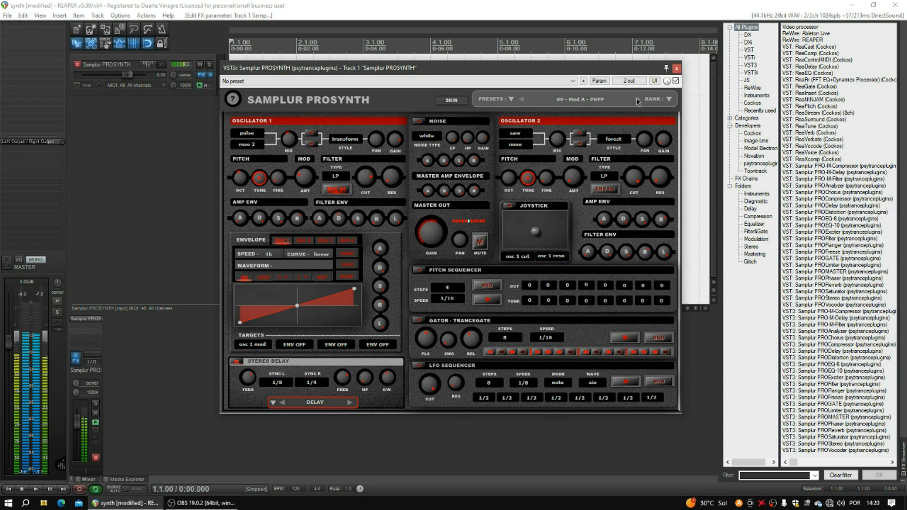
pyautogui.click(638, 101)
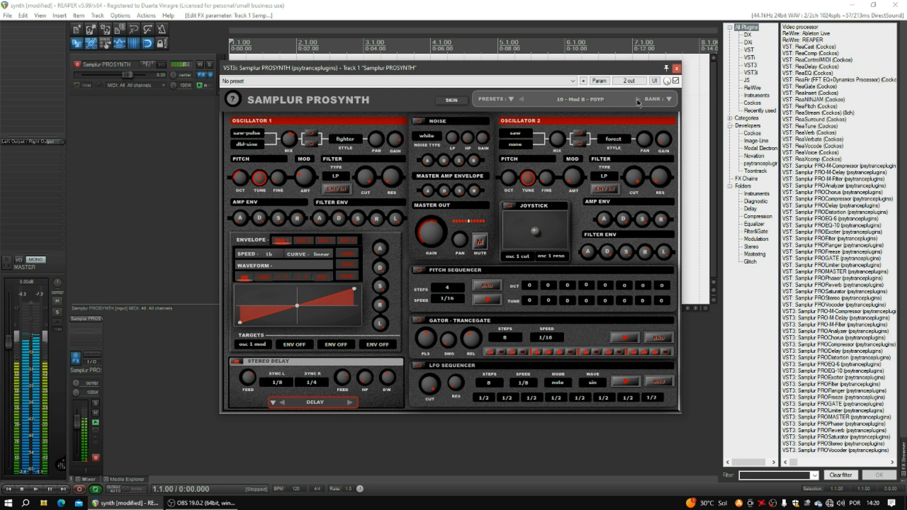
pyautogui.click(638, 100)
pyautogui.click(638, 100)
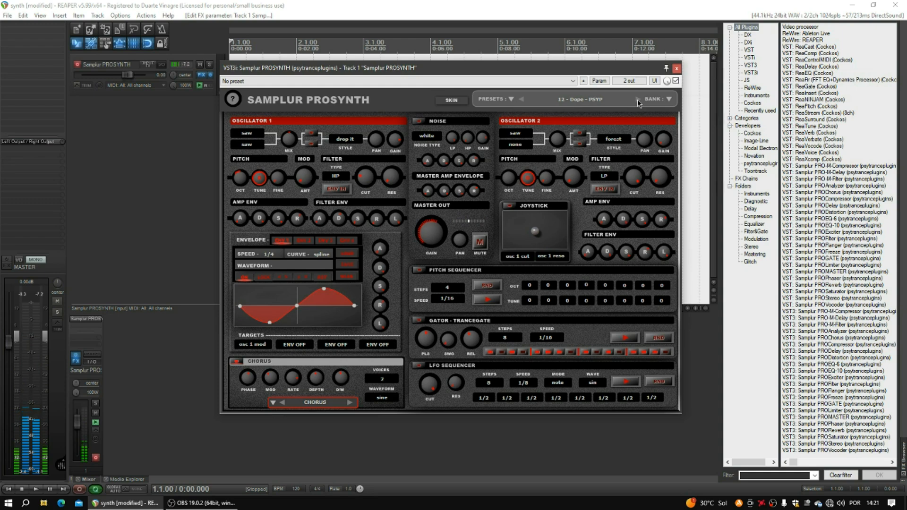
pyautogui.click(638, 101)
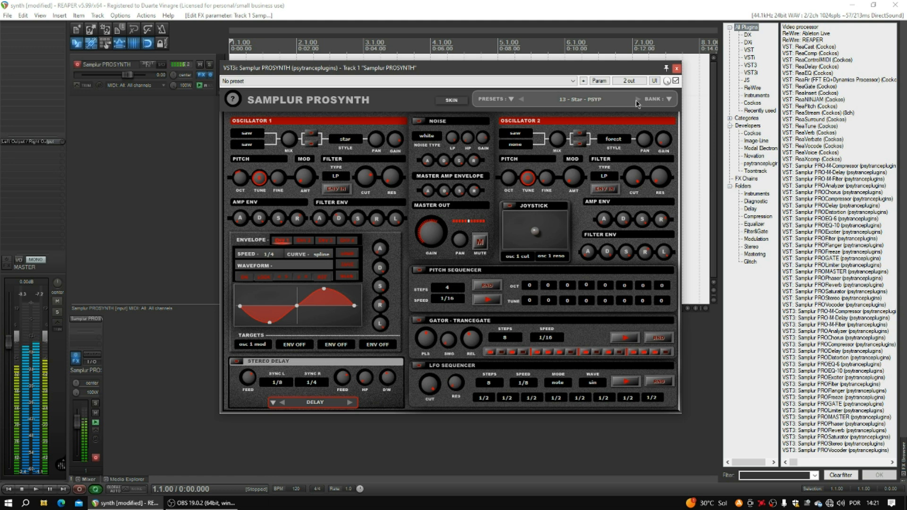
pyautogui.click(638, 100)
pyautogui.click(638, 100)
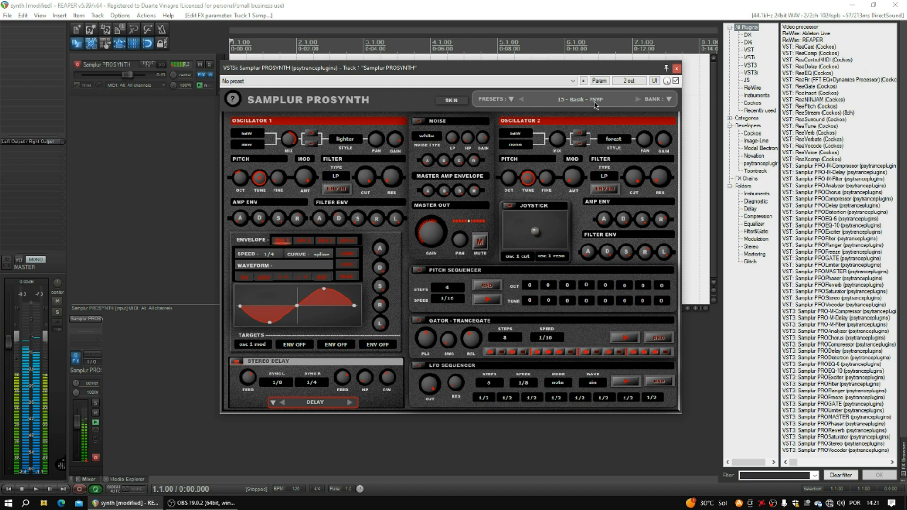
pyautogui.click(637, 101)
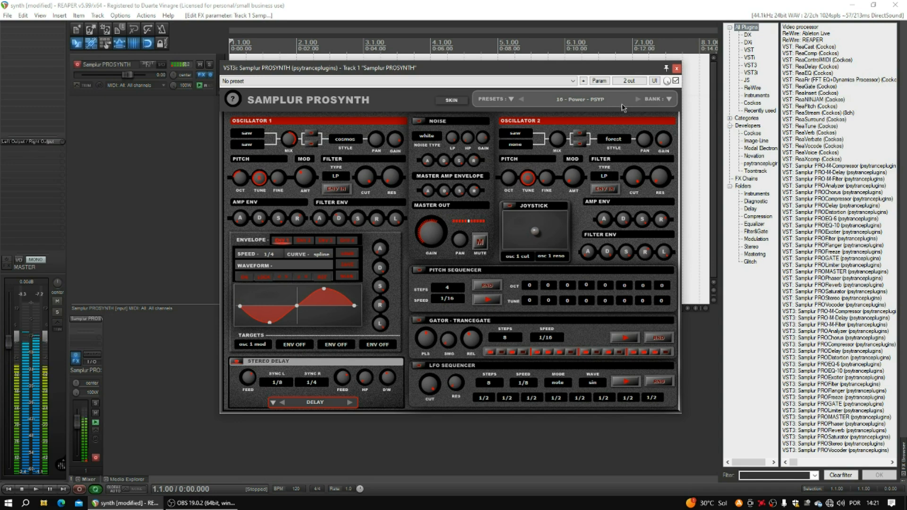
# - Load Extra Shots preset 01 - Mist and step through to 08 - Mudder
pyautogui.click(512, 100)
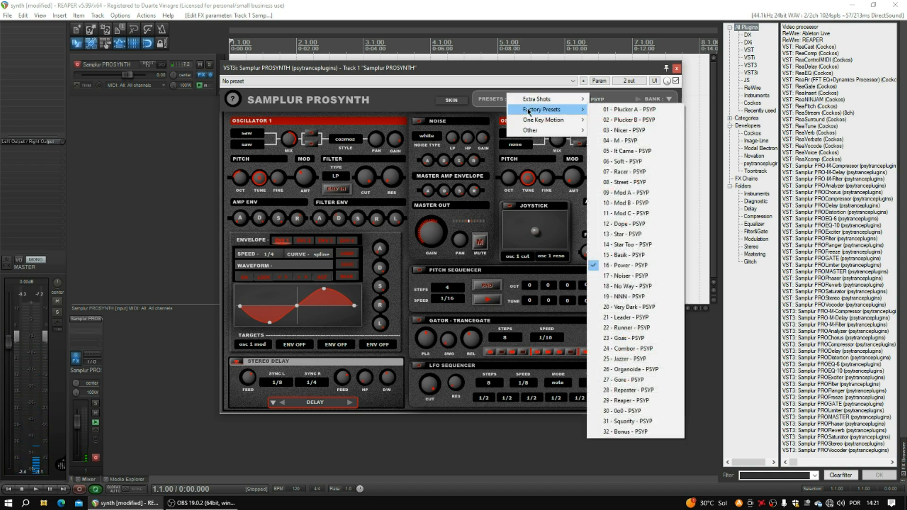
pyautogui.moveTo(548, 100)
pyautogui.click(621, 100)
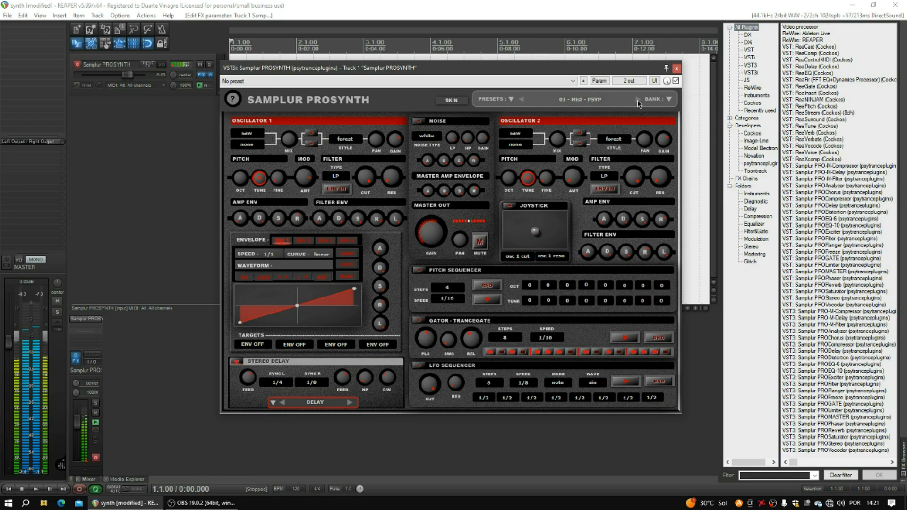
pyautogui.click(637, 101)
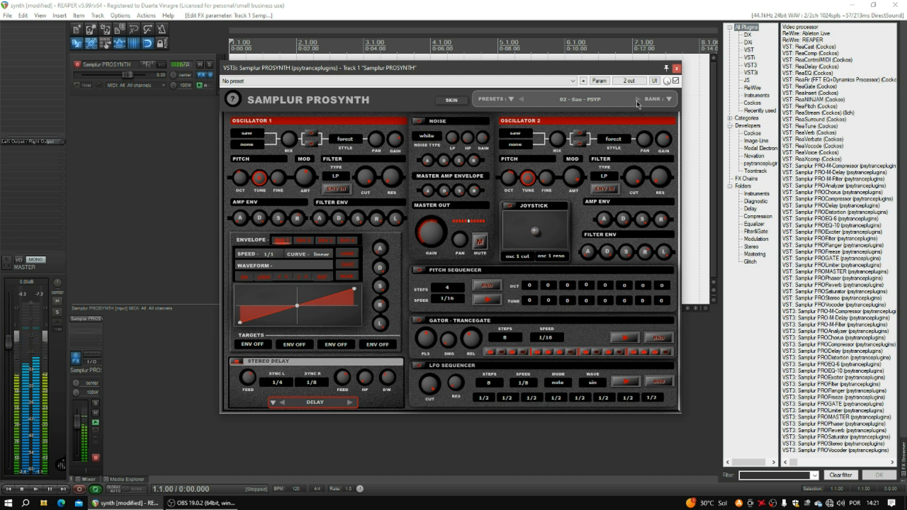
pyautogui.click(638, 102)
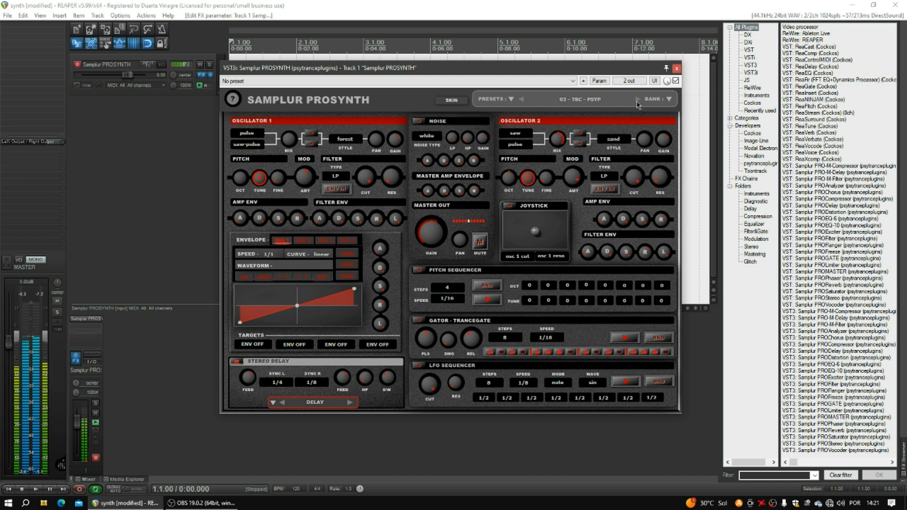
pyautogui.click(637, 101)
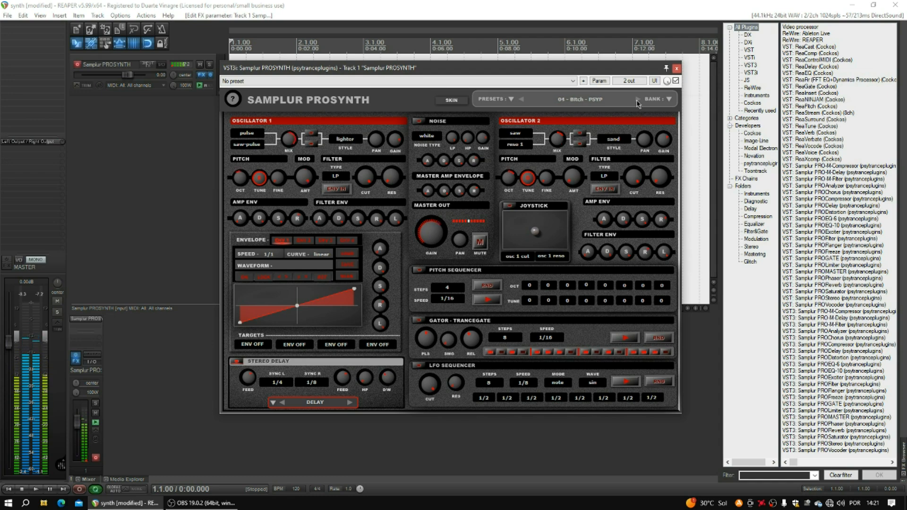
pyautogui.click(638, 101)
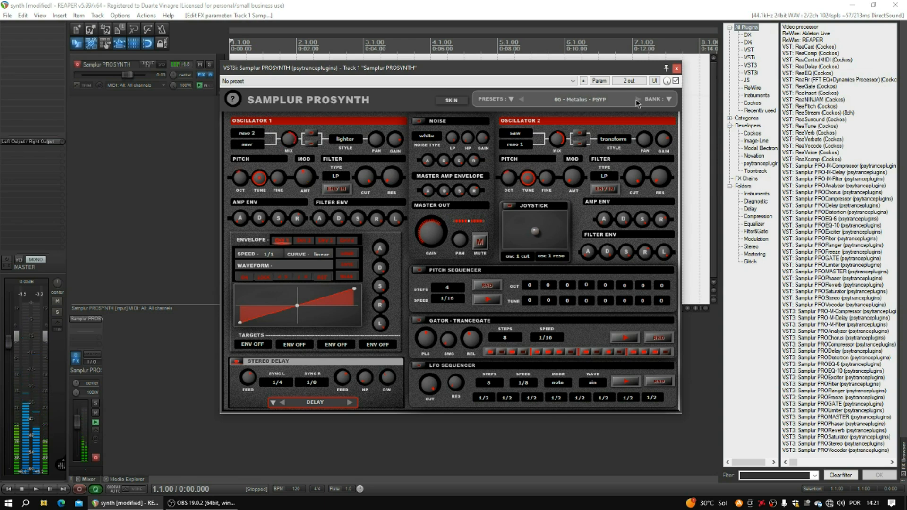
pyautogui.click(637, 101)
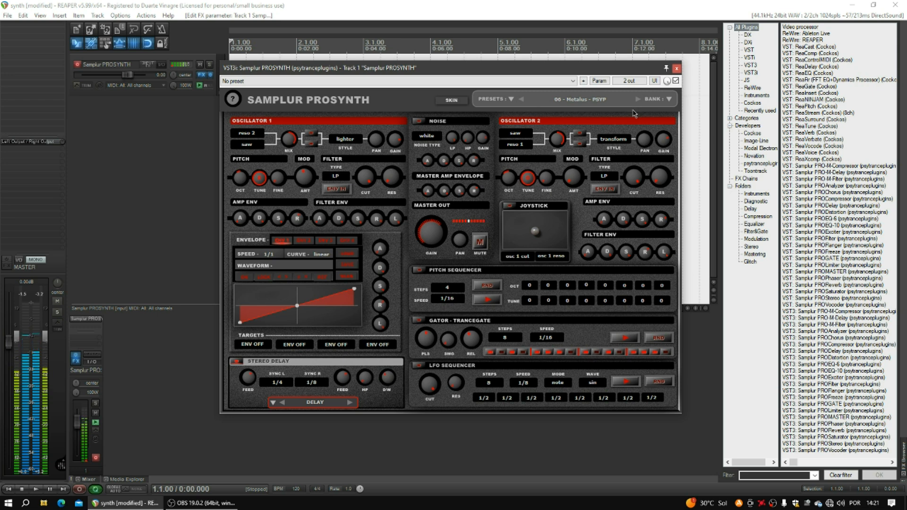
pyautogui.click(638, 101)
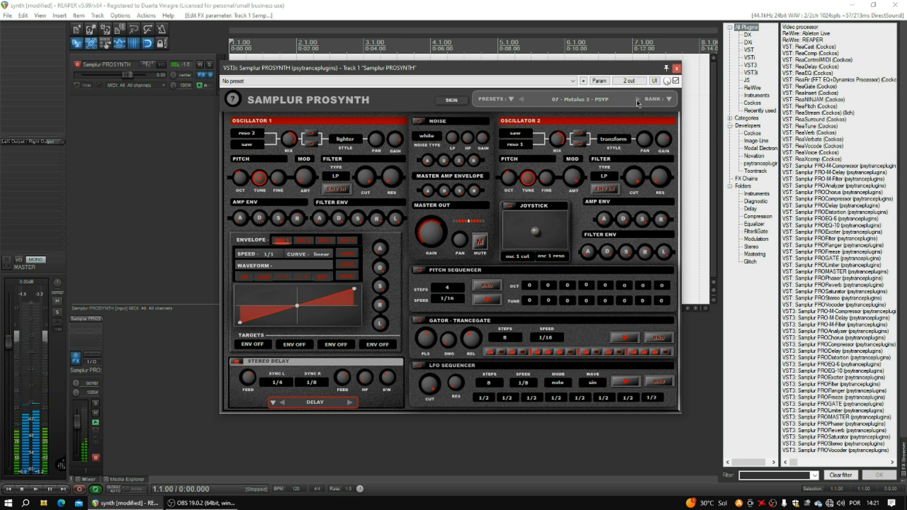
pyautogui.click(638, 101)
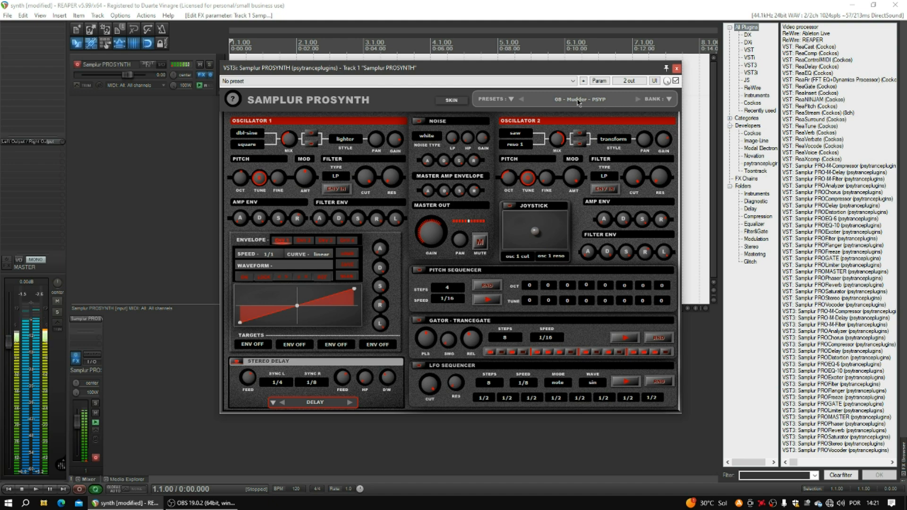
# - Load One Key Motion preset 01 - Panner 01, then step through 02 - Monster and 03 - Acid Bubbles
pyautogui.click(512, 96)
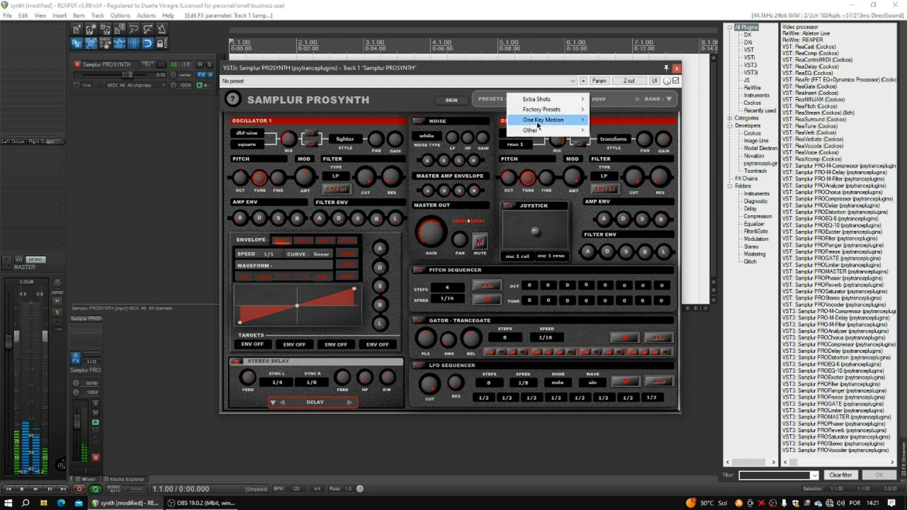
pyautogui.moveTo(537, 121)
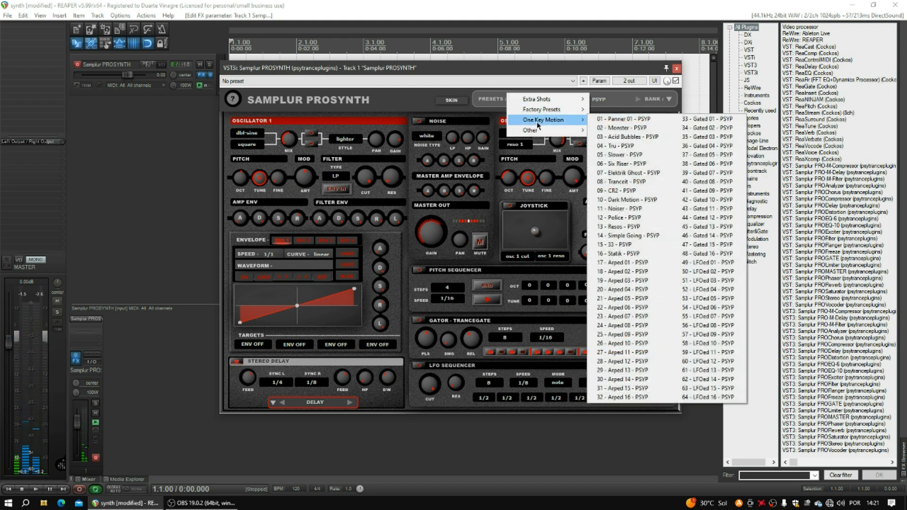
pyautogui.click(622, 120)
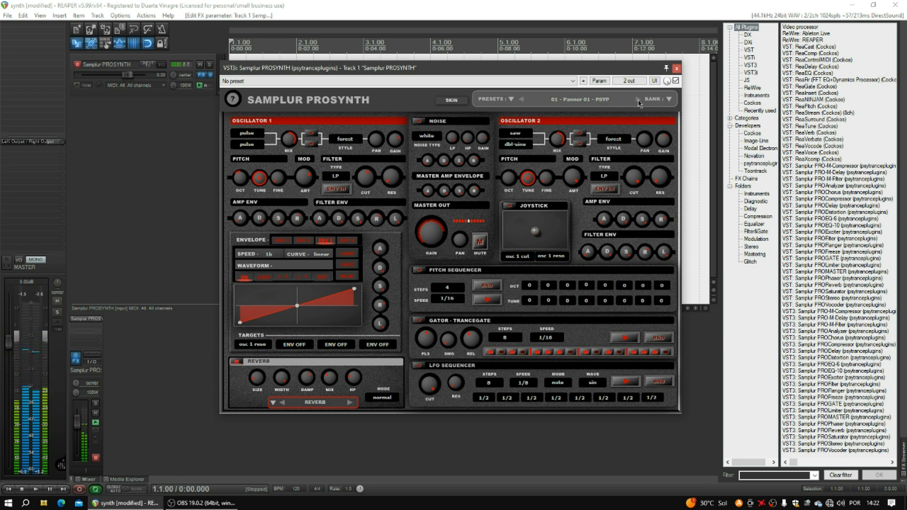
pyautogui.click(638, 100)
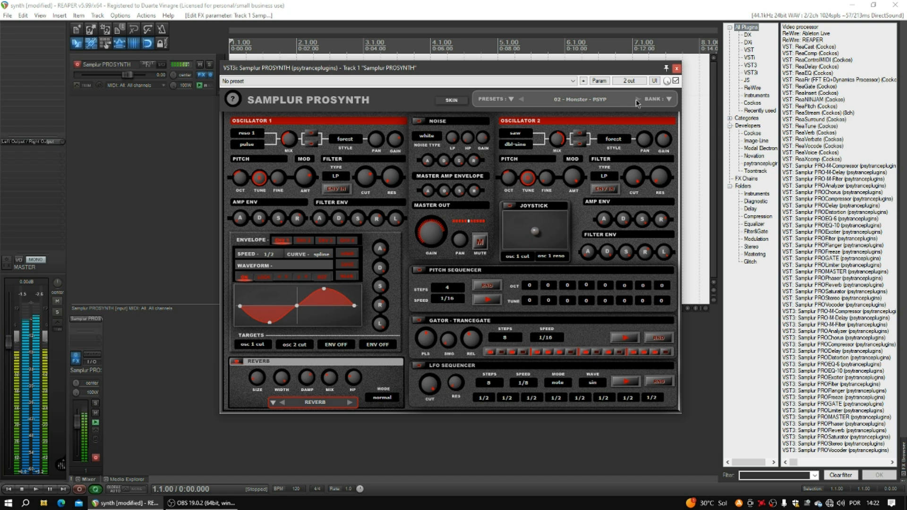
pyautogui.click(638, 102)
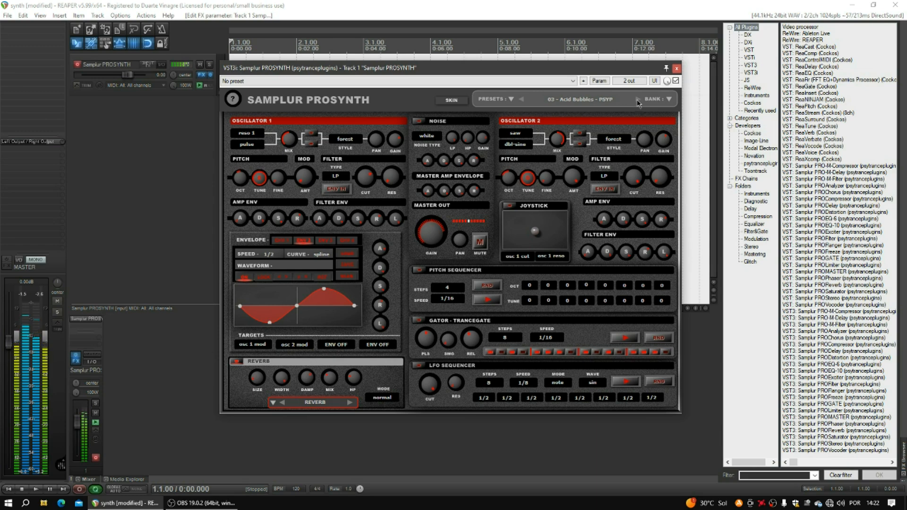
# - Step from 04 - Tru to 08 - Tranceit, then reopen the One Key Motion preset list
pyautogui.click(638, 101)
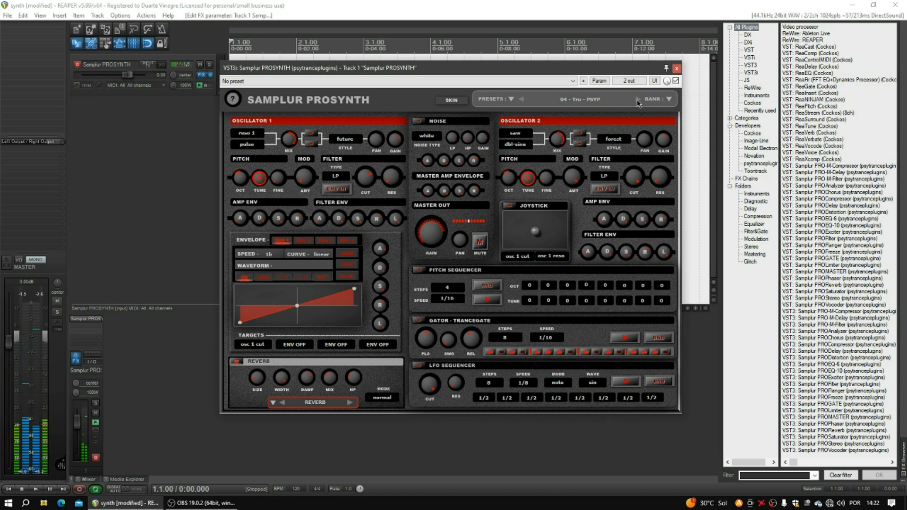
pyautogui.click(638, 101)
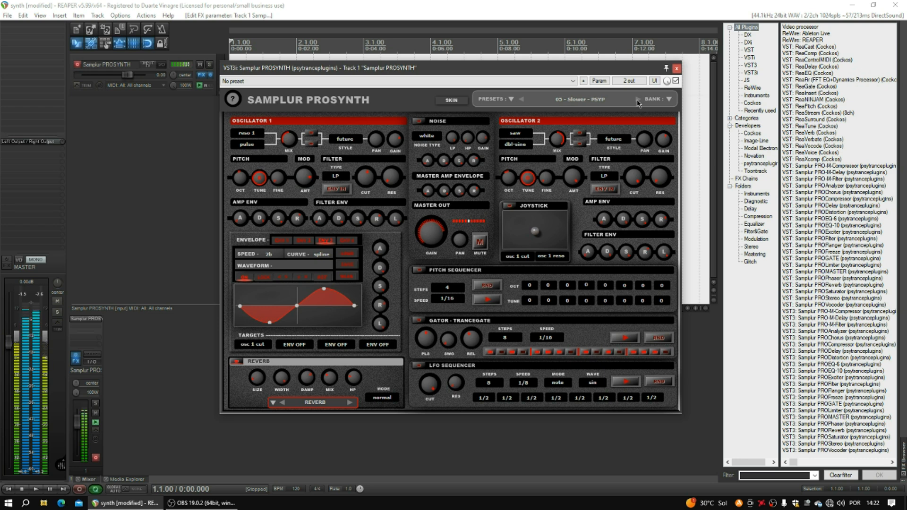
pyautogui.click(638, 102)
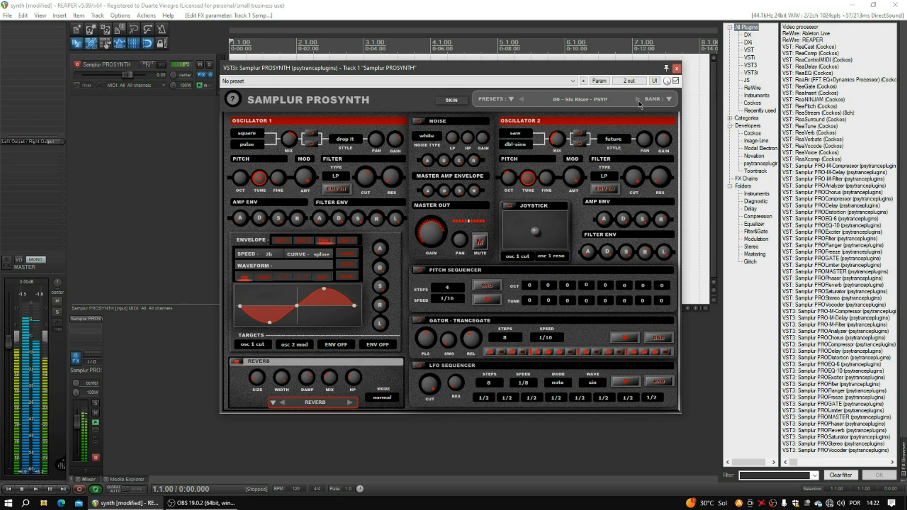
pyautogui.click(638, 101)
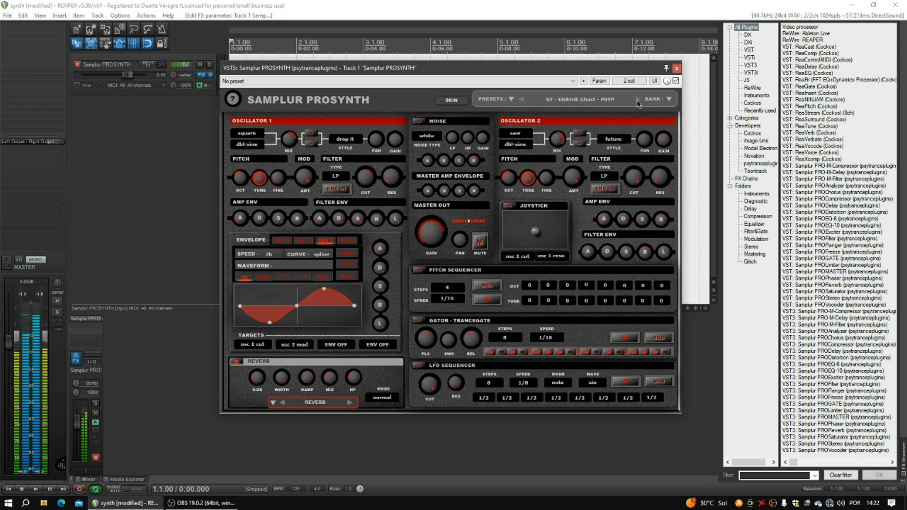
pyautogui.click(638, 101)
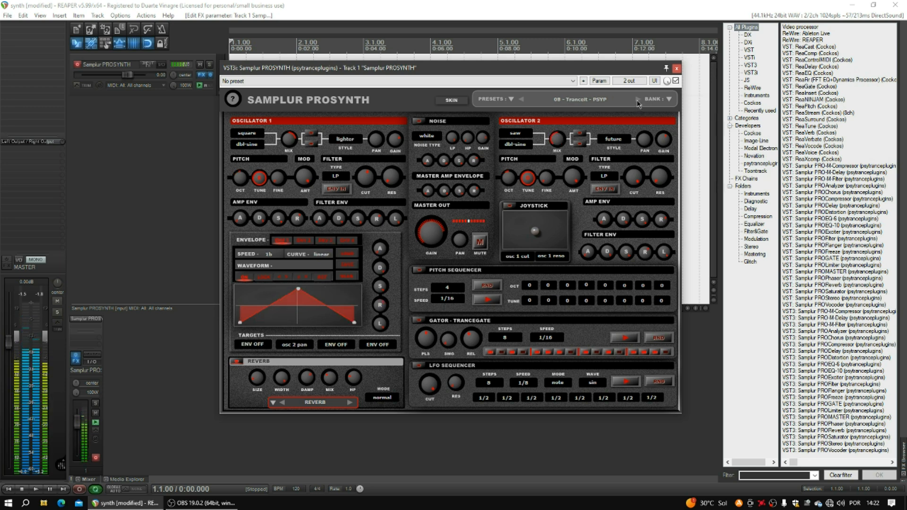
pyautogui.click(512, 100)
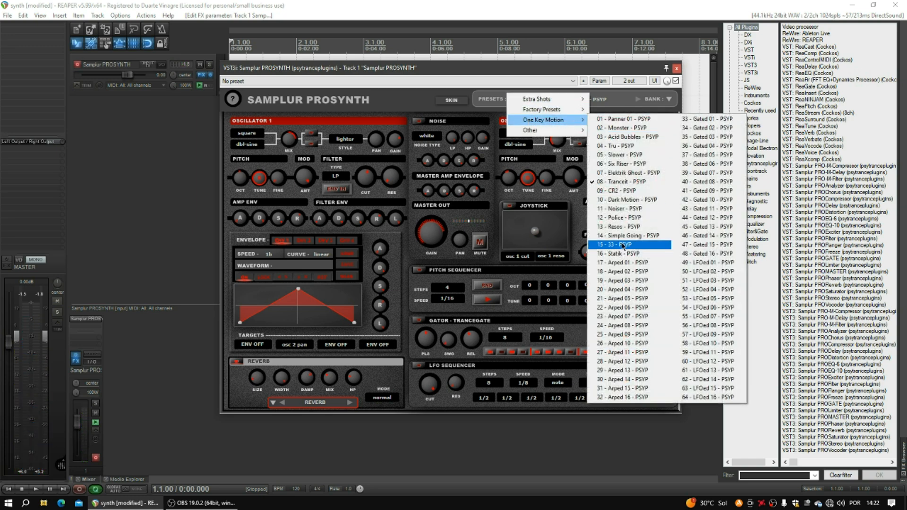
# - Load One Key Motion 17 - Arped 01 and step through each preset up to 24 - Arped 08
pyautogui.click(619, 262)
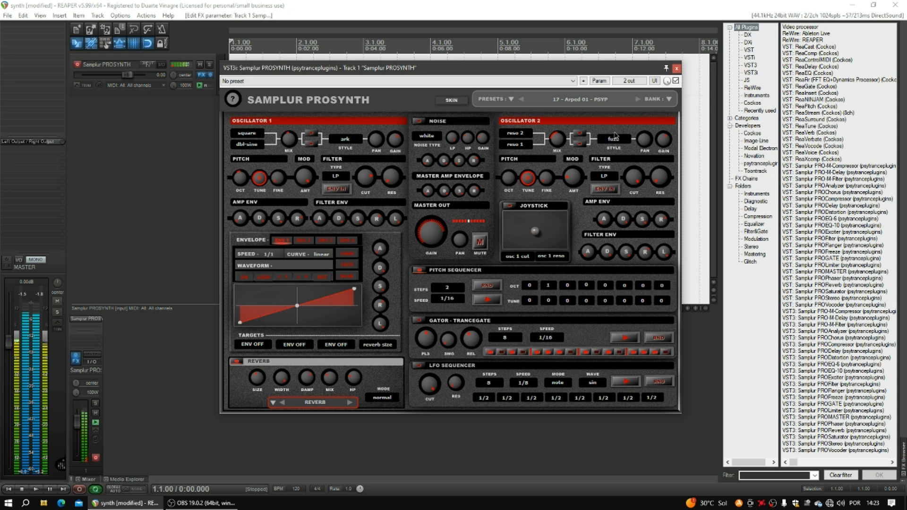
pyautogui.click(638, 100)
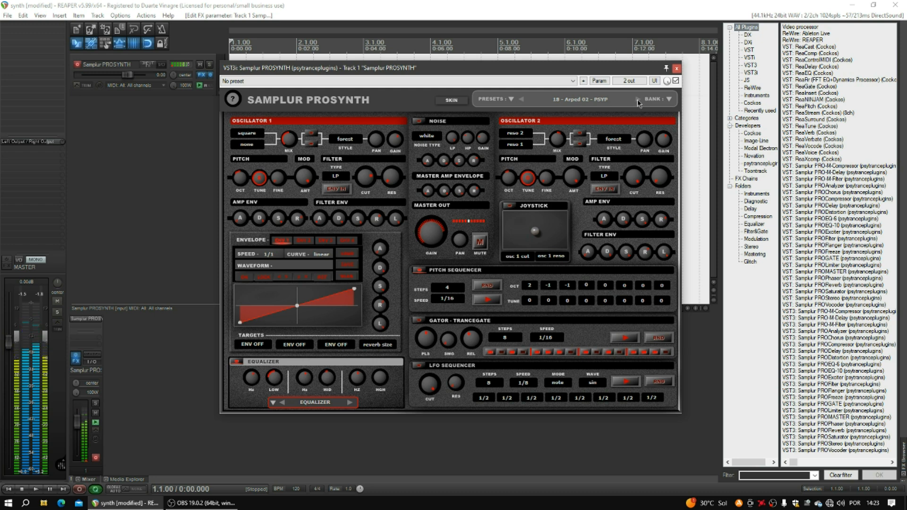
pyautogui.click(638, 101)
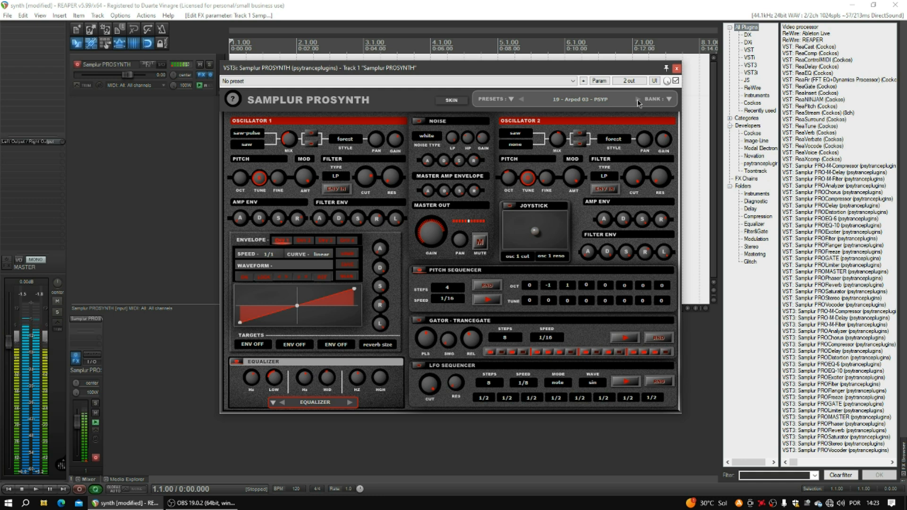
pyautogui.click(638, 101)
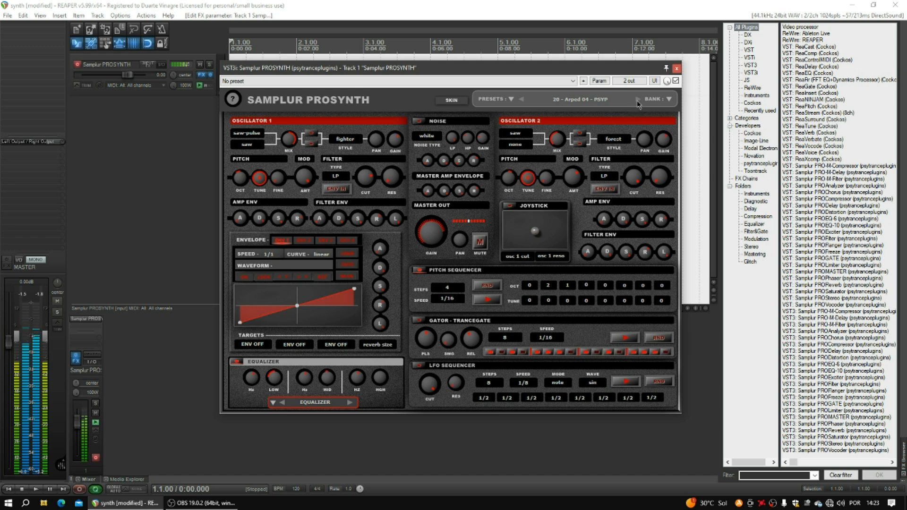
pyautogui.click(637, 99)
pyautogui.click(637, 99)
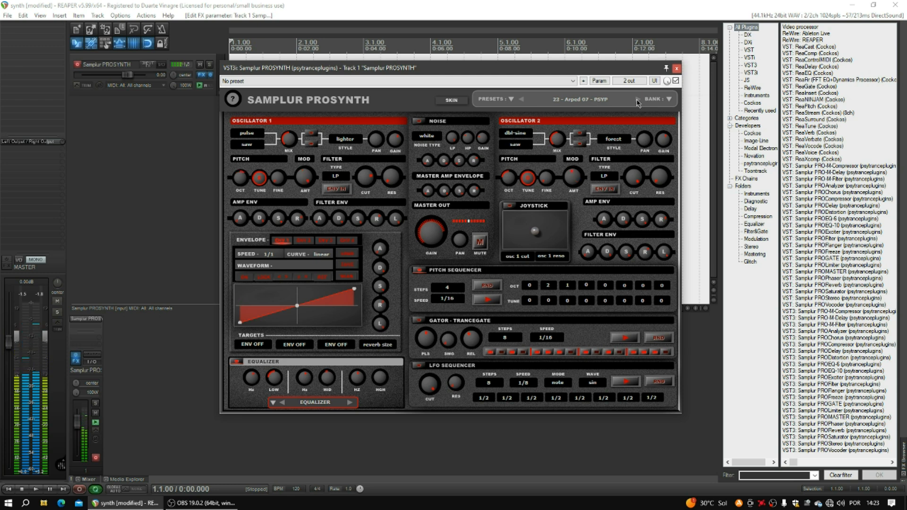
pyautogui.click(637, 100)
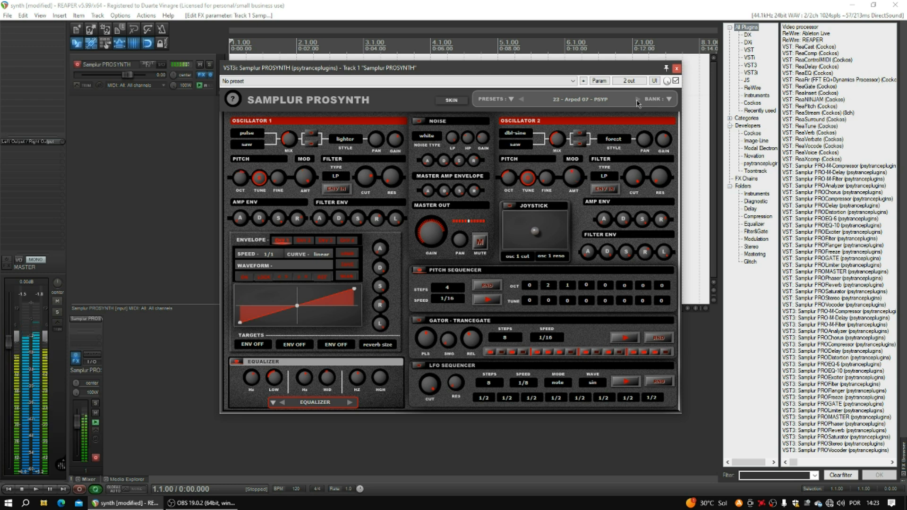
pyautogui.click(638, 100)
# - Load One Key Motion 33 - Gated 01 and step through to 36 - Gated 04
pyautogui.click(511, 101)
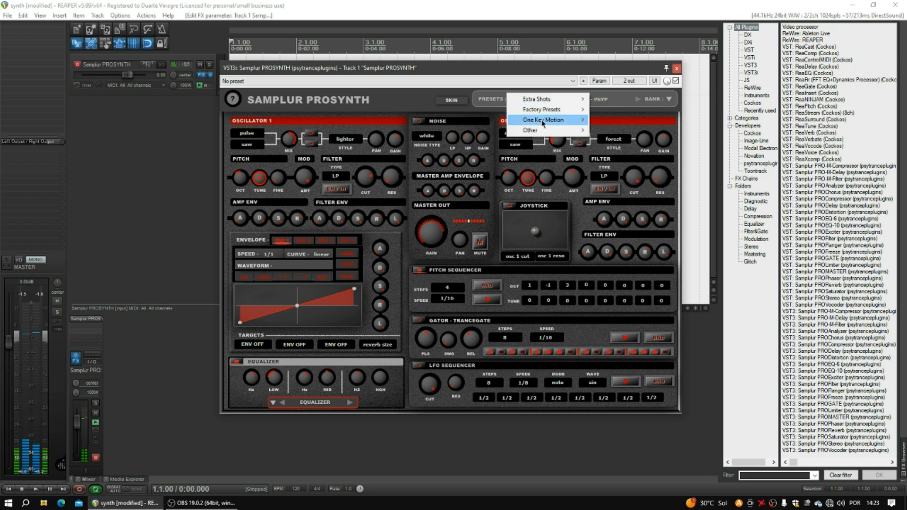
pyautogui.moveTo(542, 120)
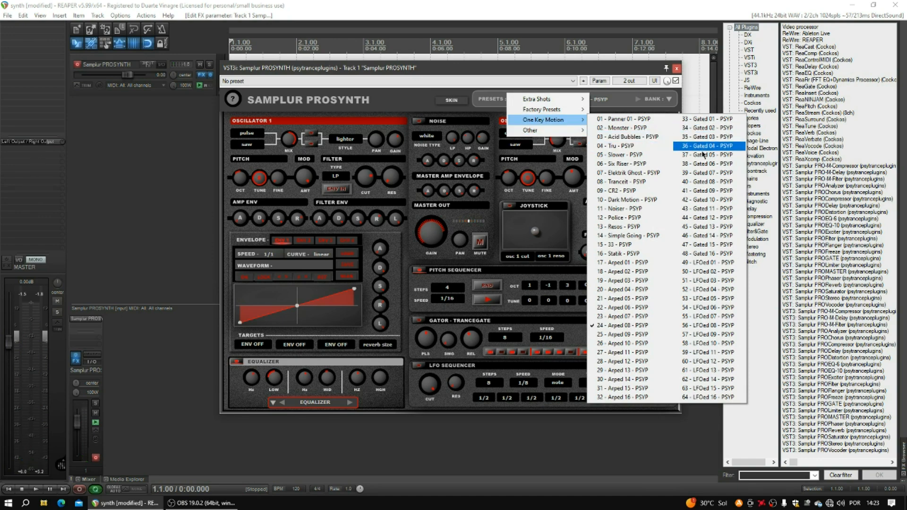
pyautogui.click(709, 119)
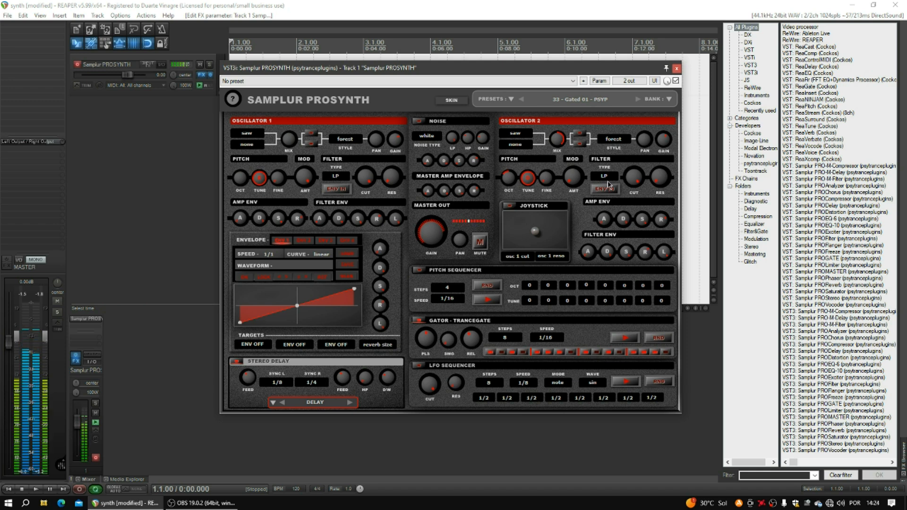
pyautogui.click(638, 100)
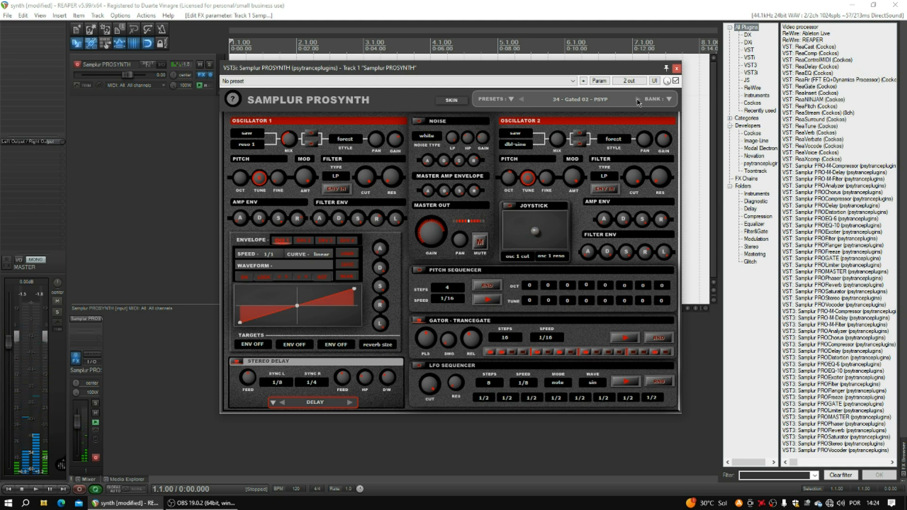
pyautogui.click(637, 101)
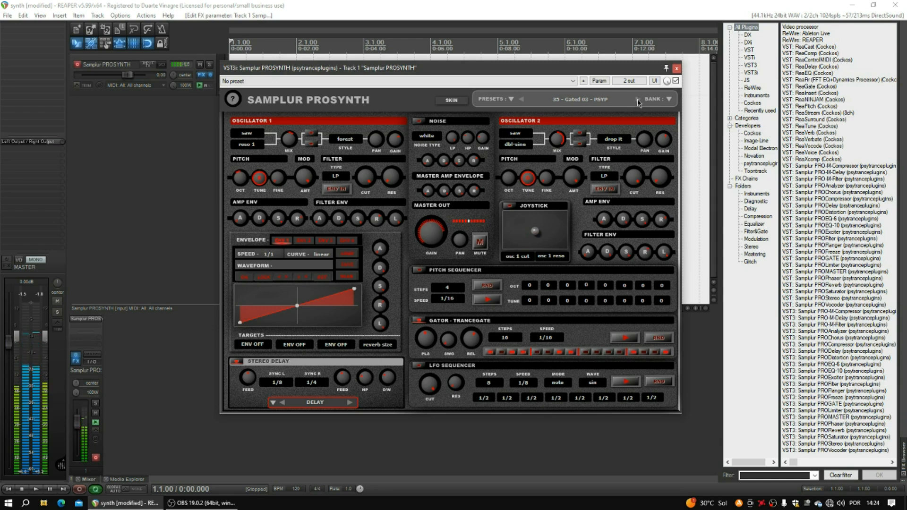
pyautogui.click(637, 99)
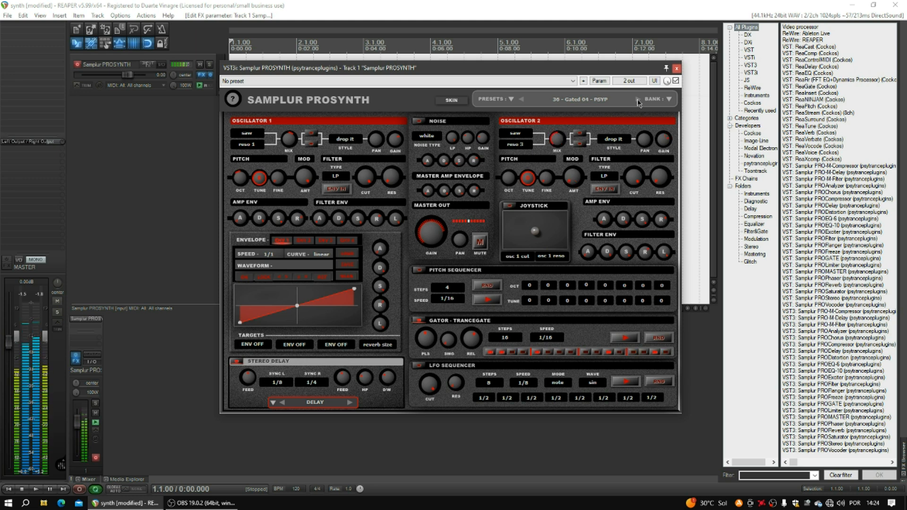
# - Step from 37 - Gated 05 to 40 - Gated 08, then reopen the One Key Motion list
pyautogui.click(637, 99)
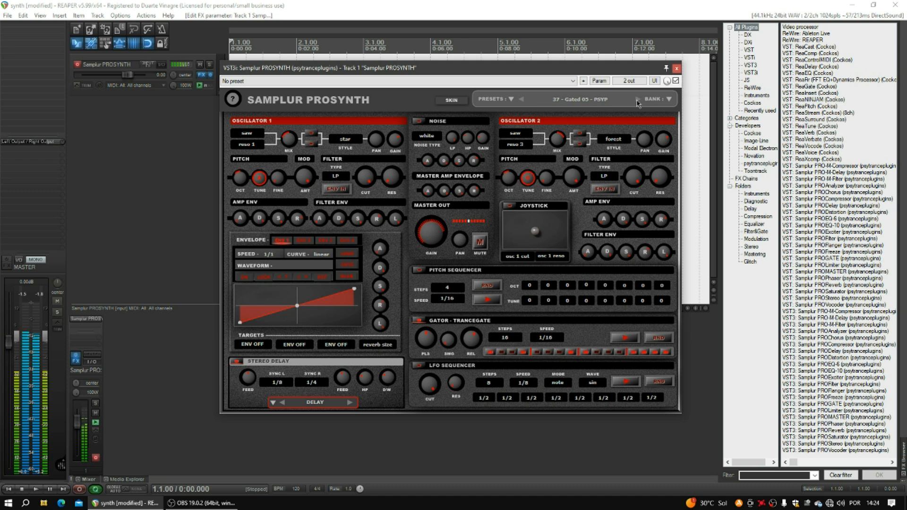
pyautogui.click(637, 99)
pyautogui.click(637, 100)
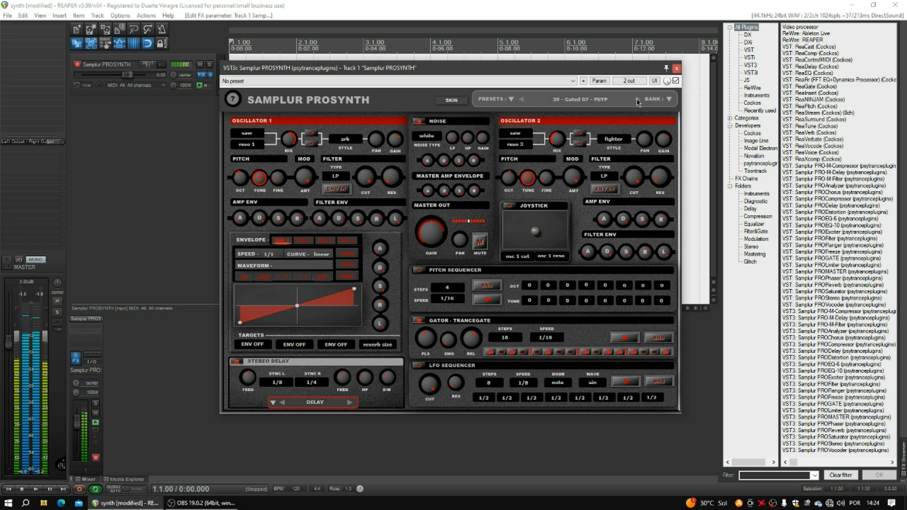
pyautogui.click(638, 101)
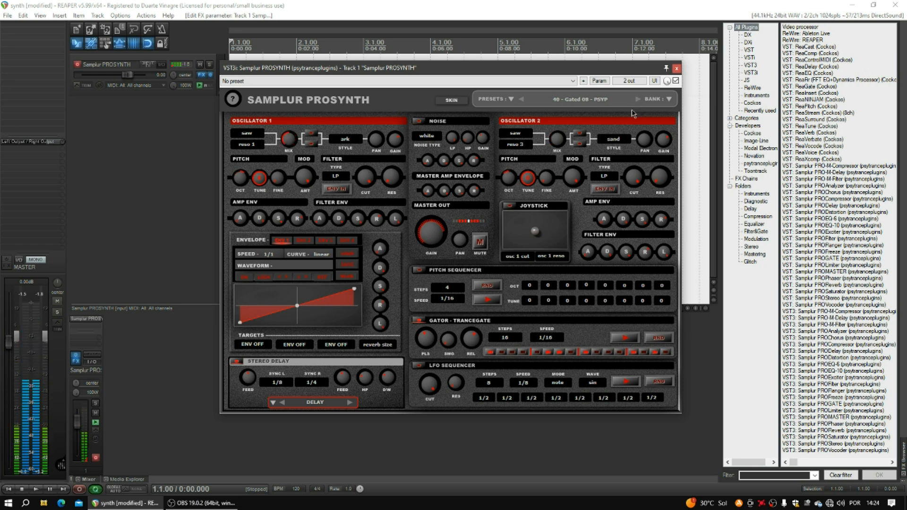
pyautogui.click(514, 97)
pyautogui.moveTo(540, 121)
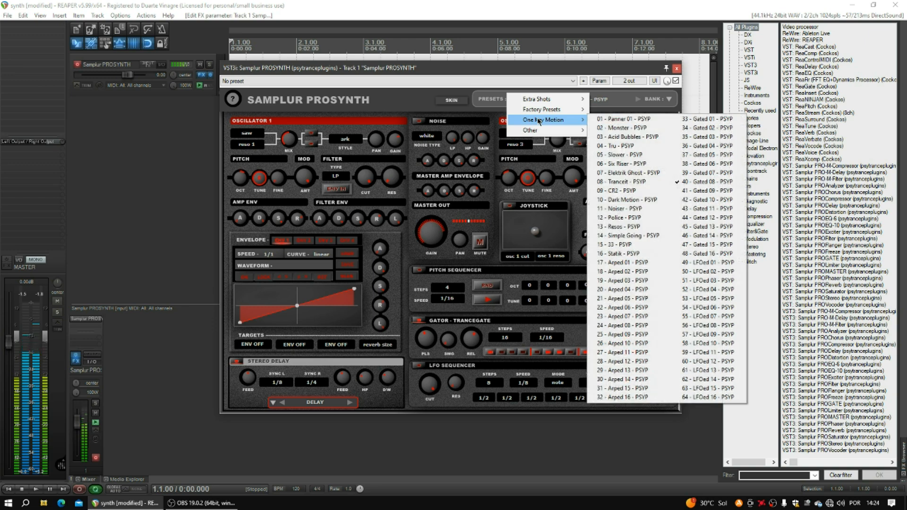
# - Load 49 - LFOed 01 from One Key Motion and step through each preset to 56 - LFOed 08
pyautogui.click(722, 263)
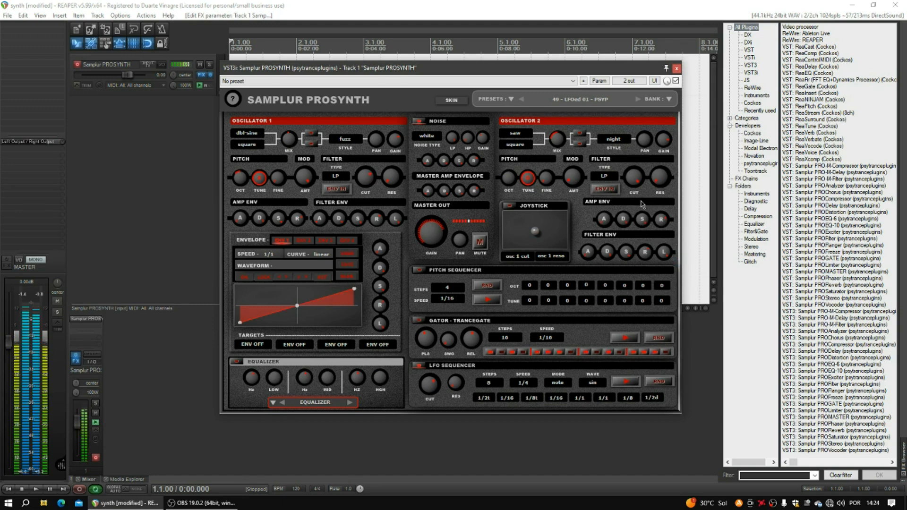
pyautogui.click(637, 99)
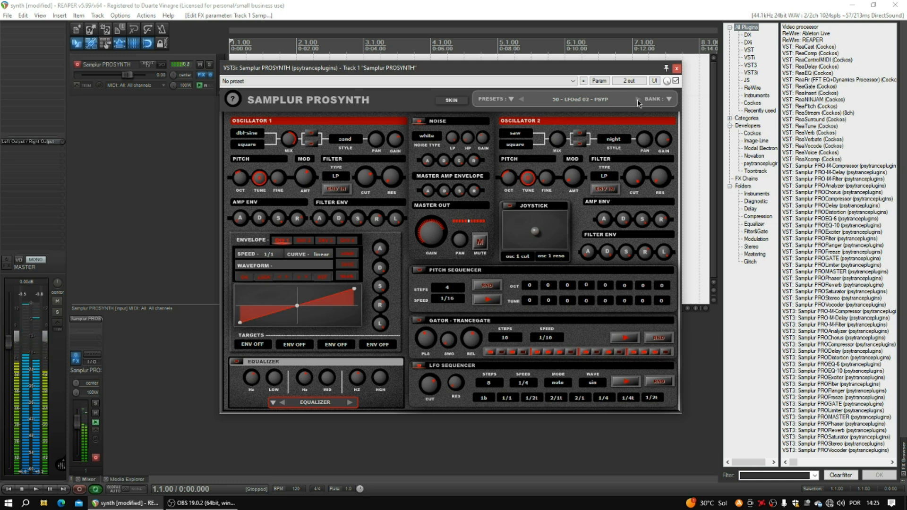
pyautogui.click(637, 99)
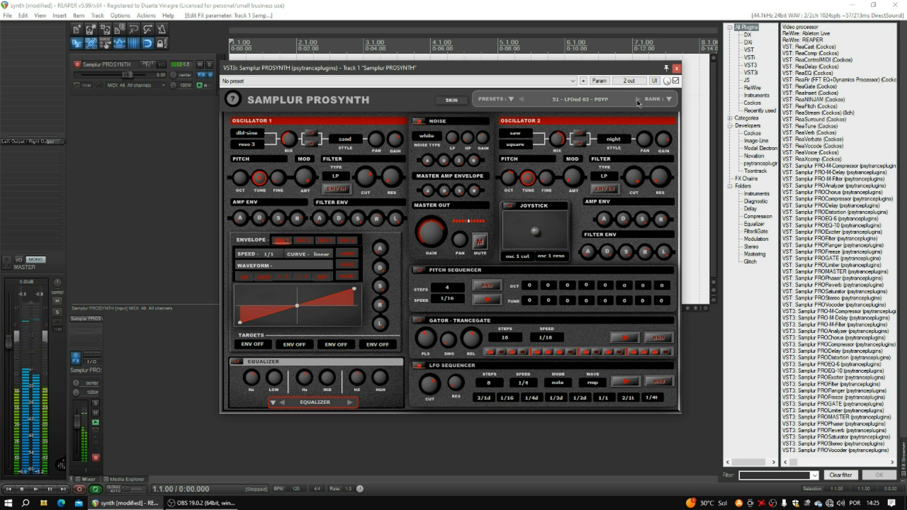
pyautogui.click(638, 100)
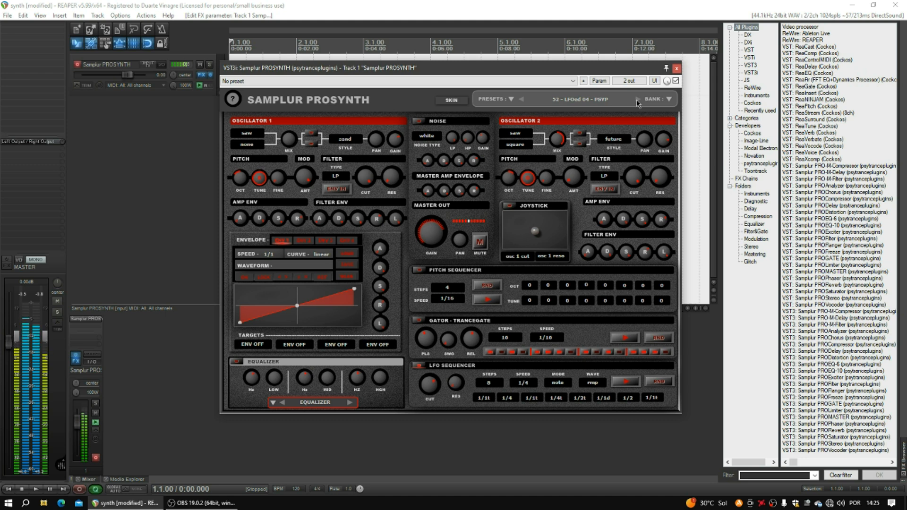
pyautogui.click(637, 100)
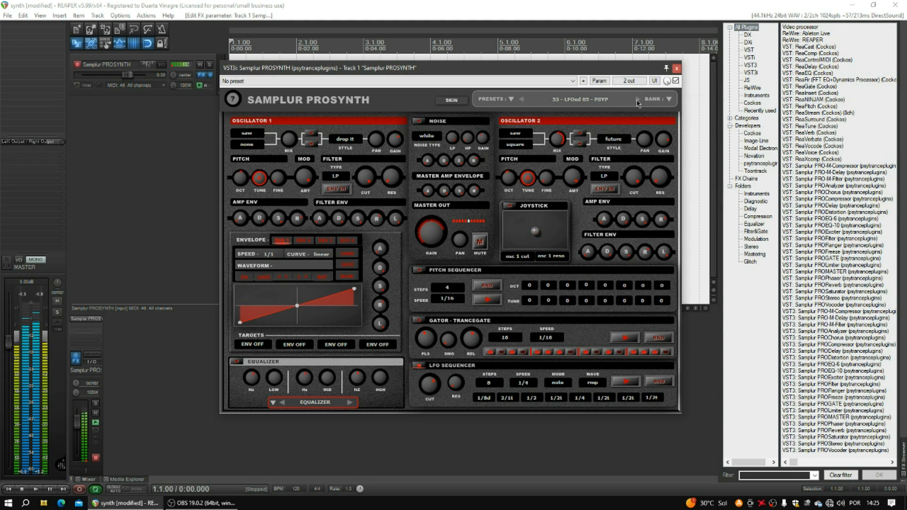
pyautogui.click(637, 100)
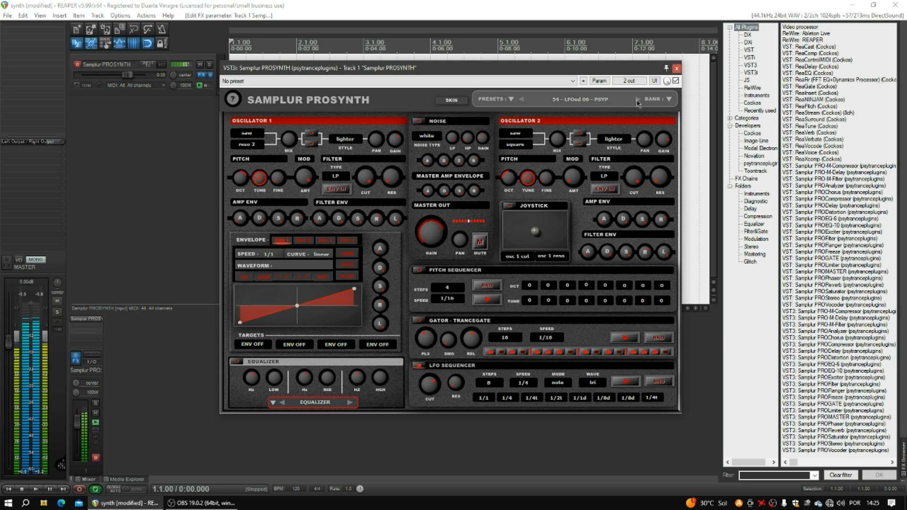
pyautogui.click(637, 100)
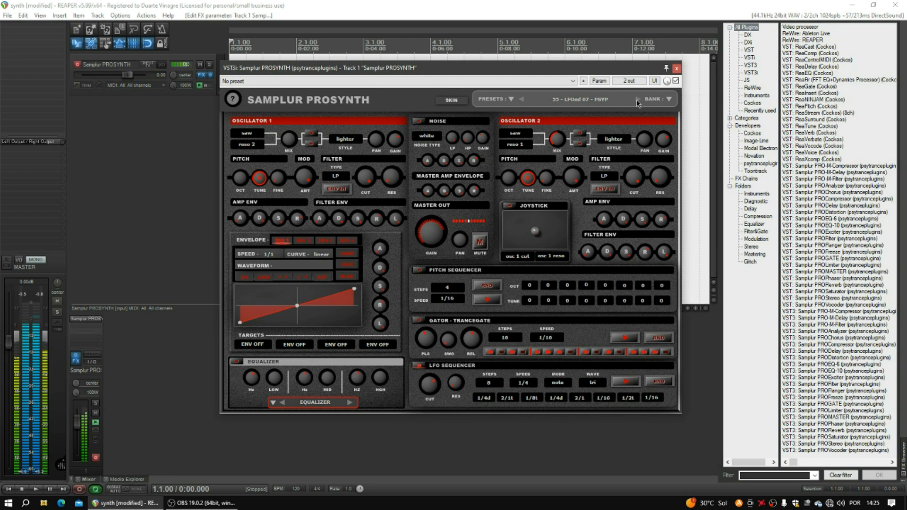
pyautogui.click(637, 100)
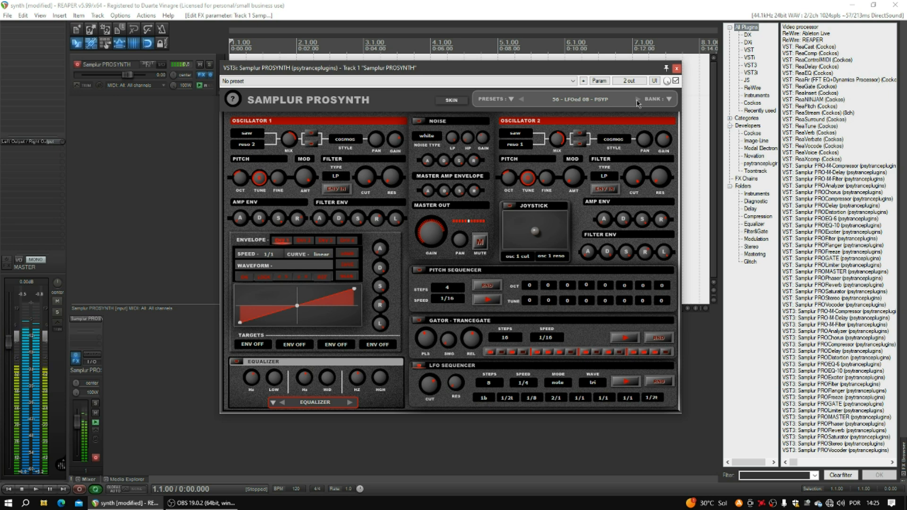